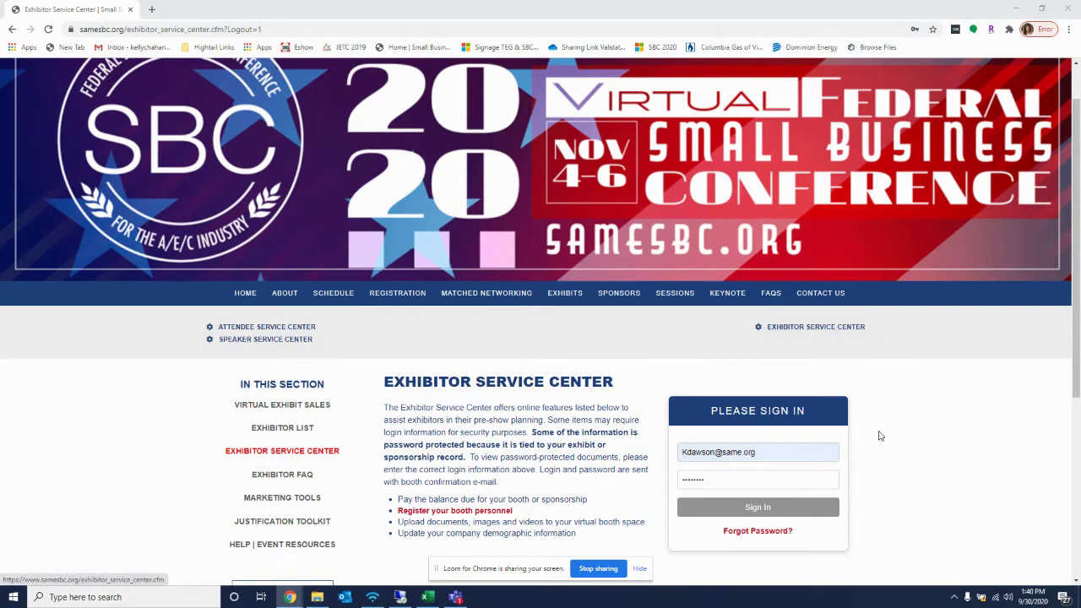
# Sign in to the Exhibitor Service Center with the prefilled credentials and open the SAME exhibitor record
pyautogui.scroll(-1, 868, 423)
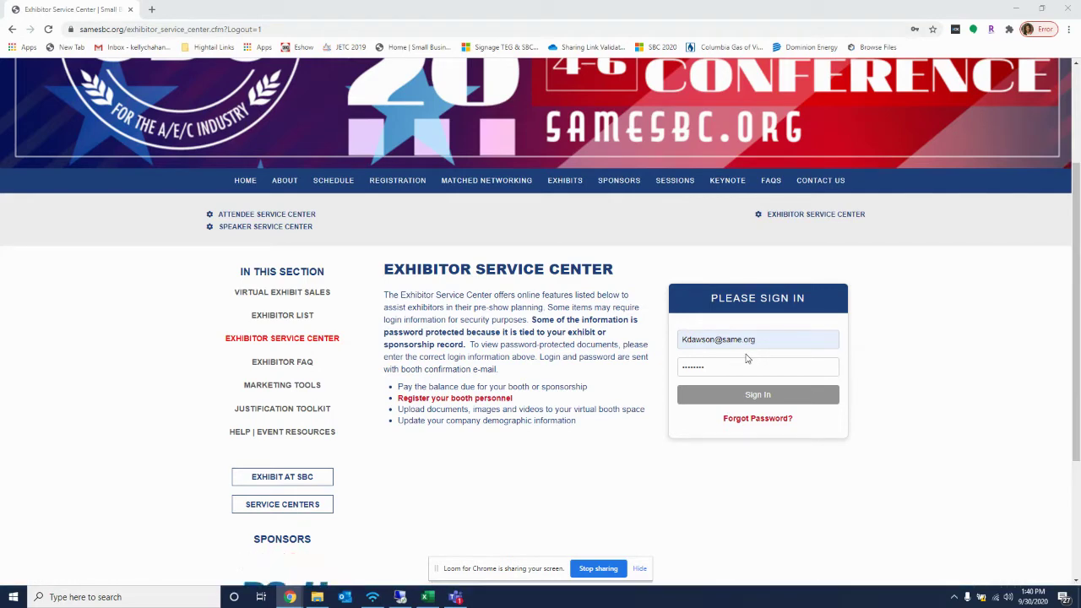
pyautogui.click(751, 396)
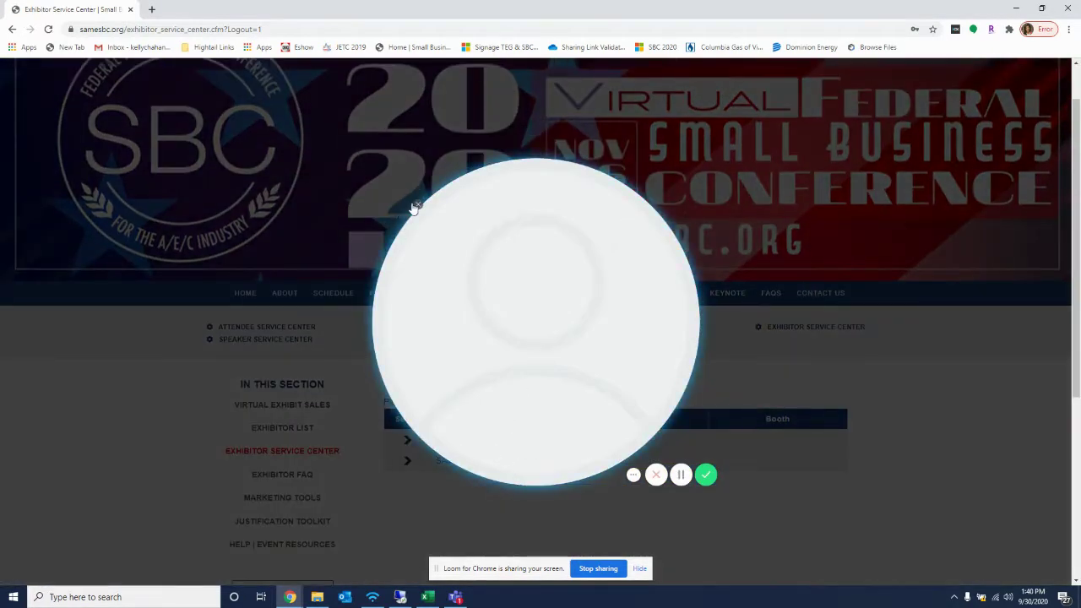
pyautogui.click(417, 204)
pyautogui.click(407, 440)
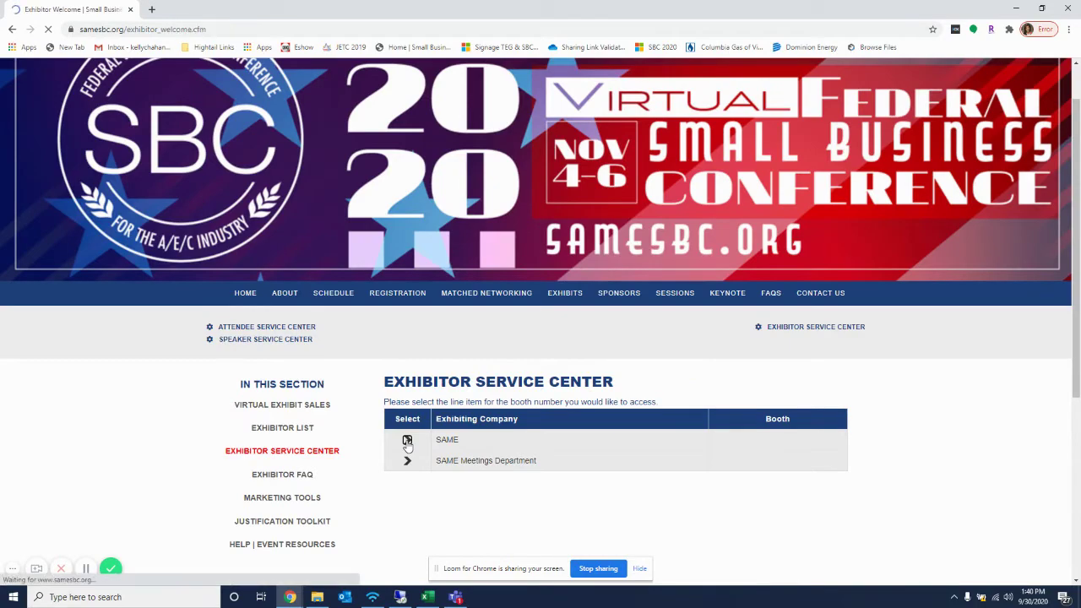
pyautogui.scroll(-3, 405, 445)
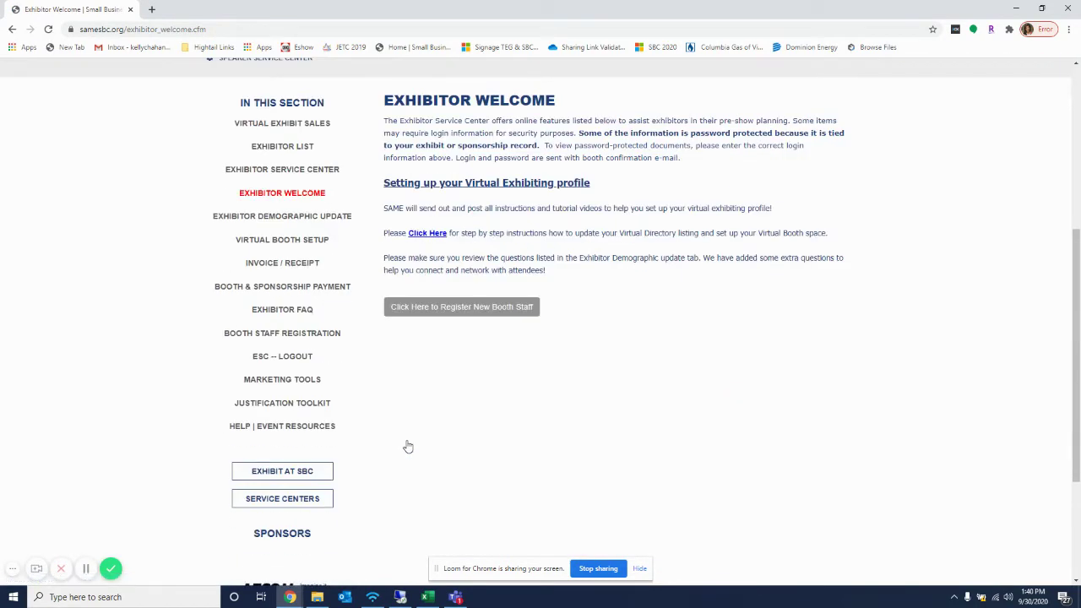
# Open the Exhibitor Demographic Update form and review its directory information, public contact, business type, company description and logo sections
pyautogui.click(311, 223)
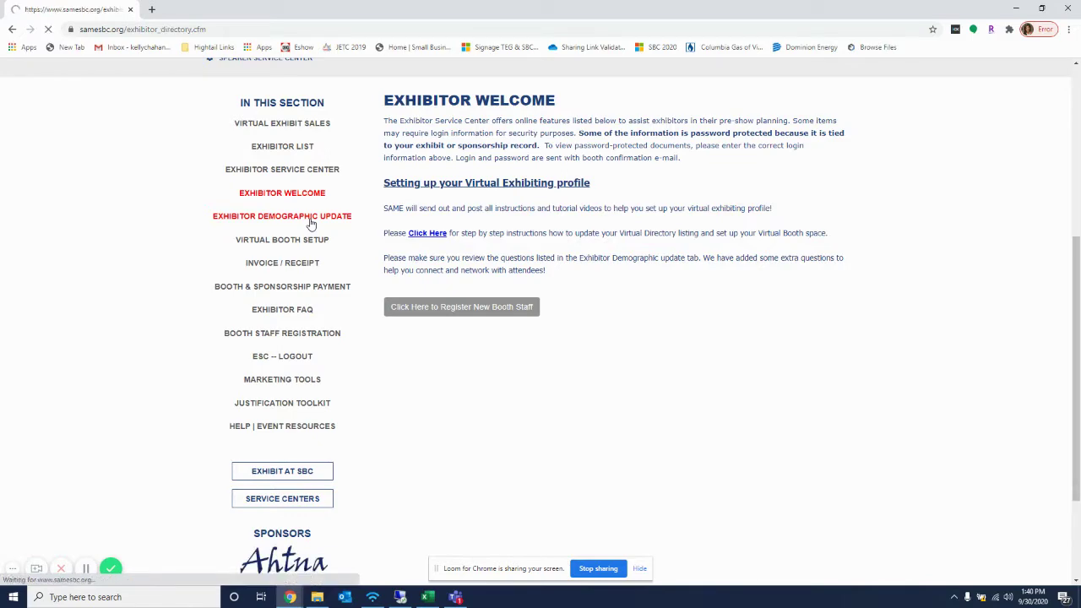
pyautogui.scroll(-2, 284, 267)
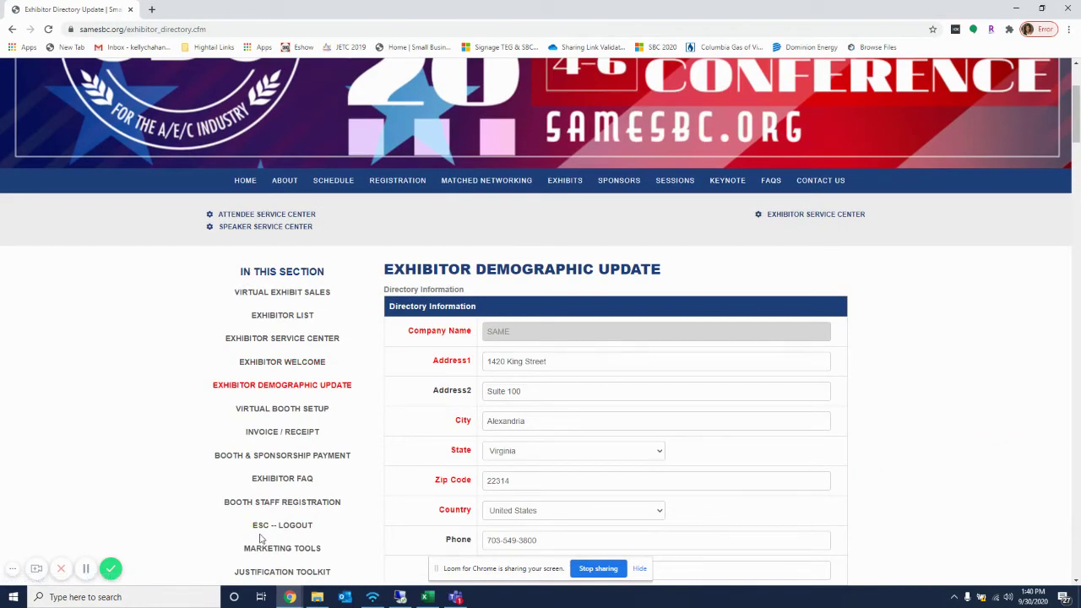
pyautogui.scroll(-2, 260, 539)
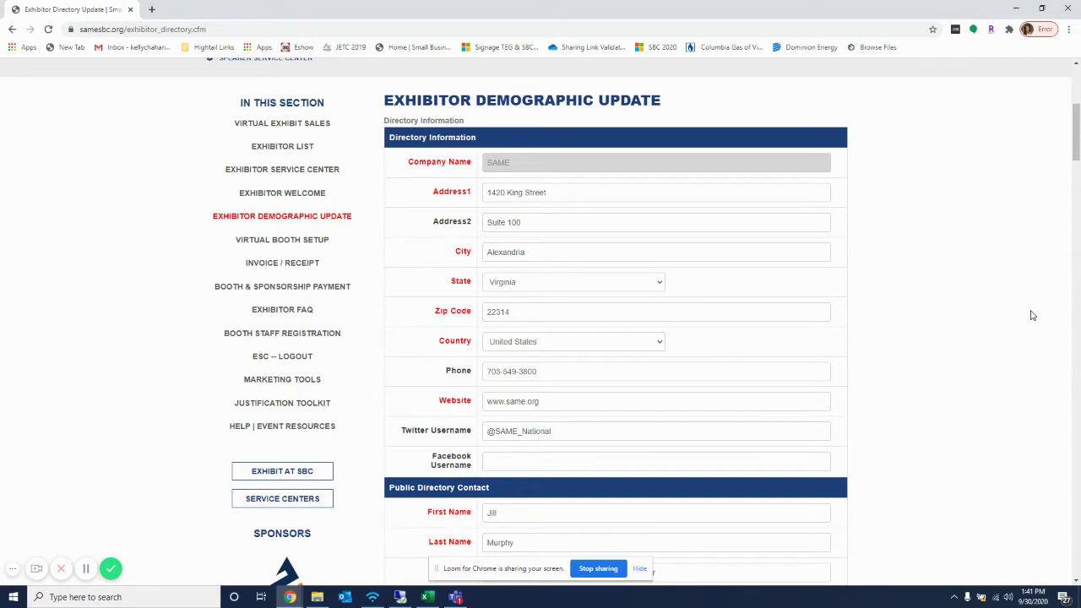
pyautogui.scroll(-3, 854, 172)
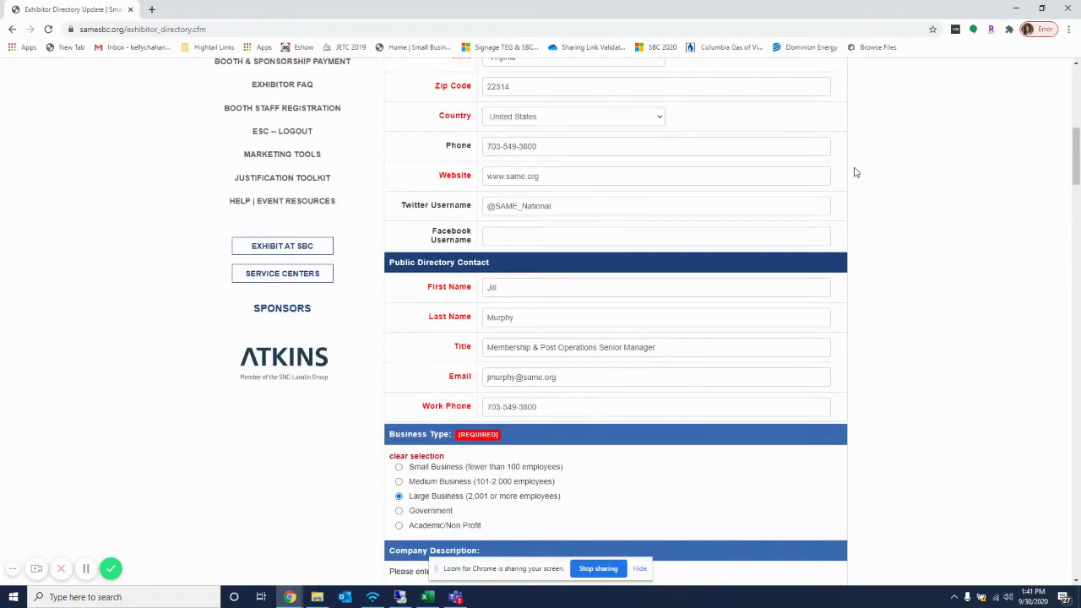
pyautogui.scroll(-5, 854, 172)
pyautogui.scroll(4, 854, 172)
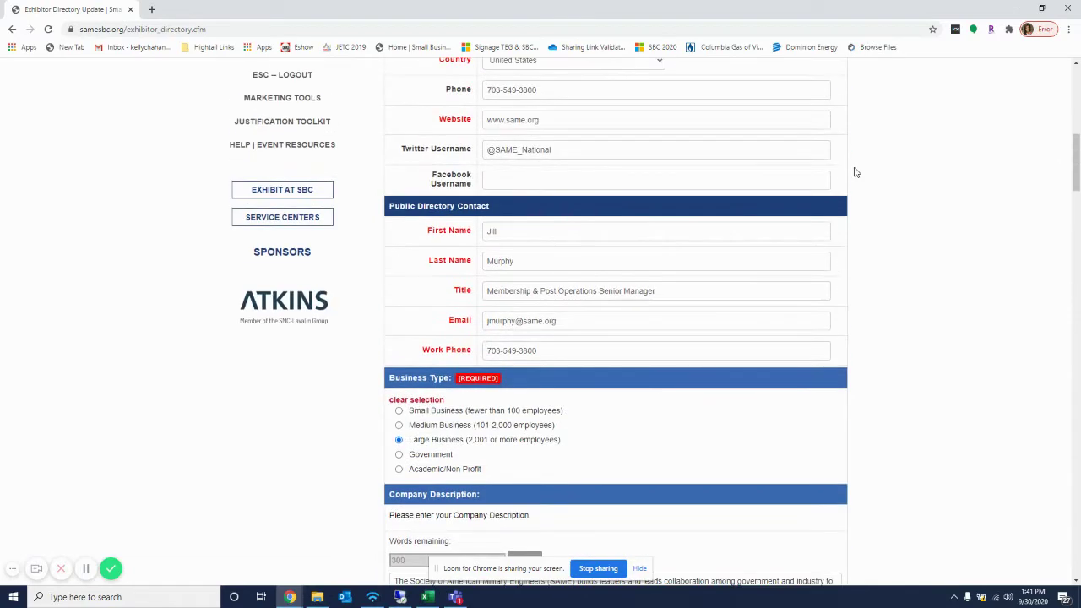
pyautogui.scroll(-3, 854, 172)
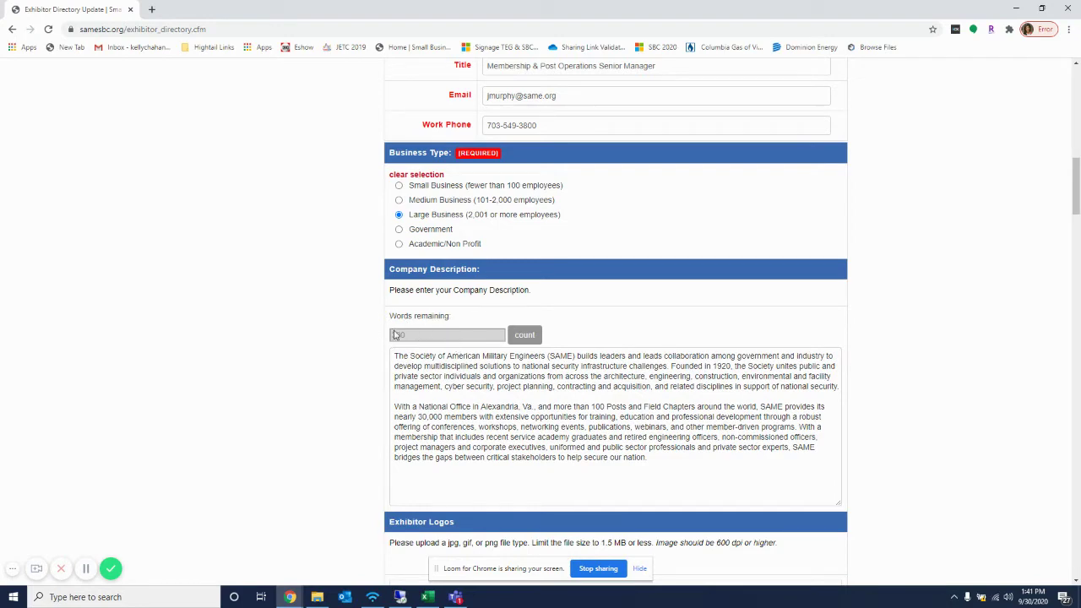
pyautogui.scroll(2, 376, 352)
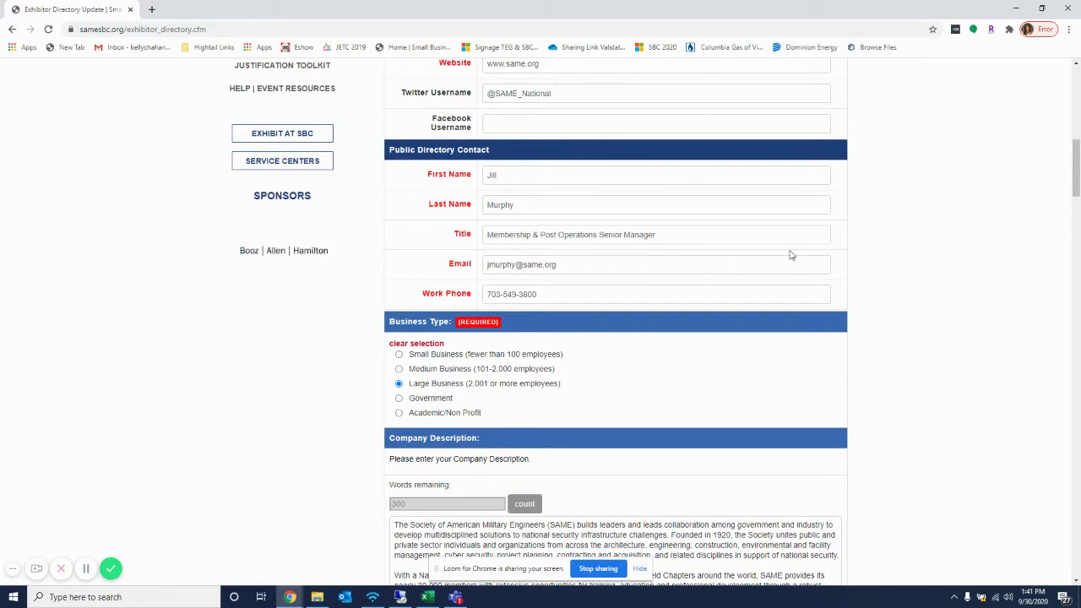
pyautogui.scroll(-1, 844, 266)
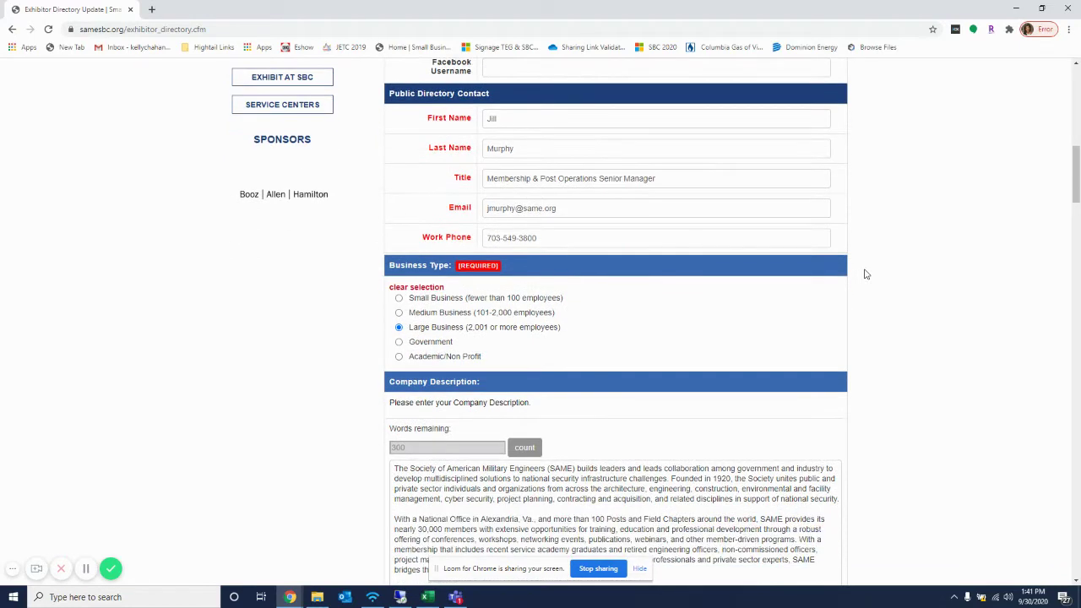
pyautogui.scroll(-2, 866, 274)
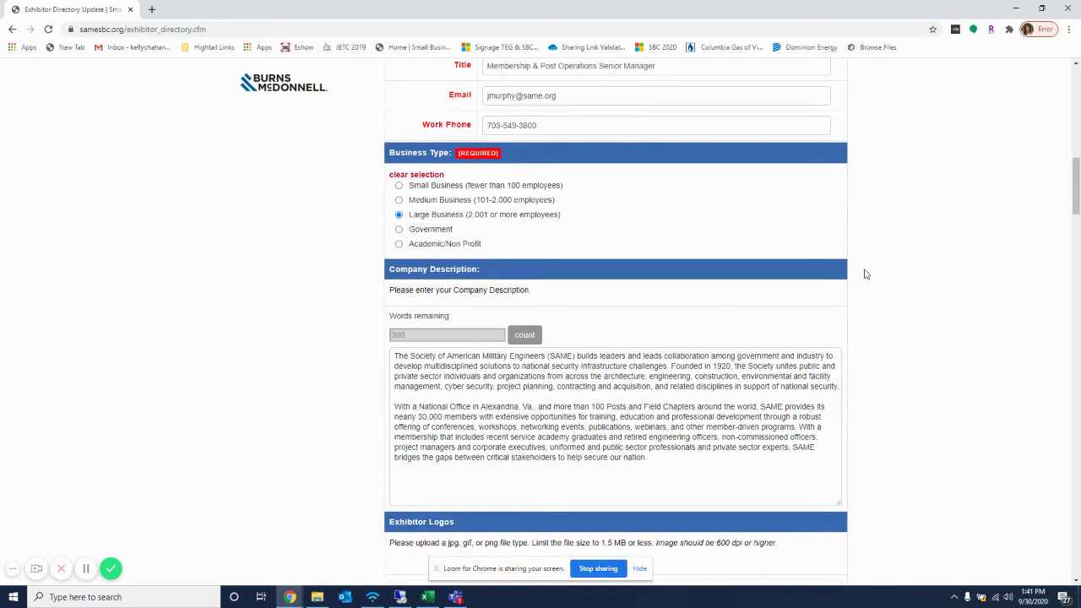
pyautogui.scroll(-5, 866, 273)
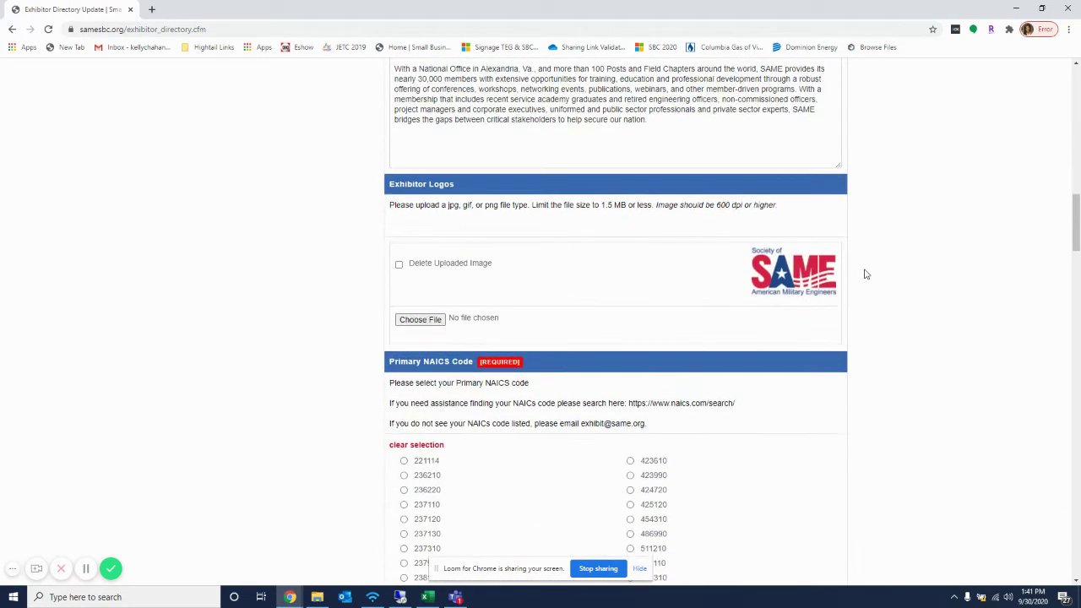
pyautogui.scroll(3, 866, 273)
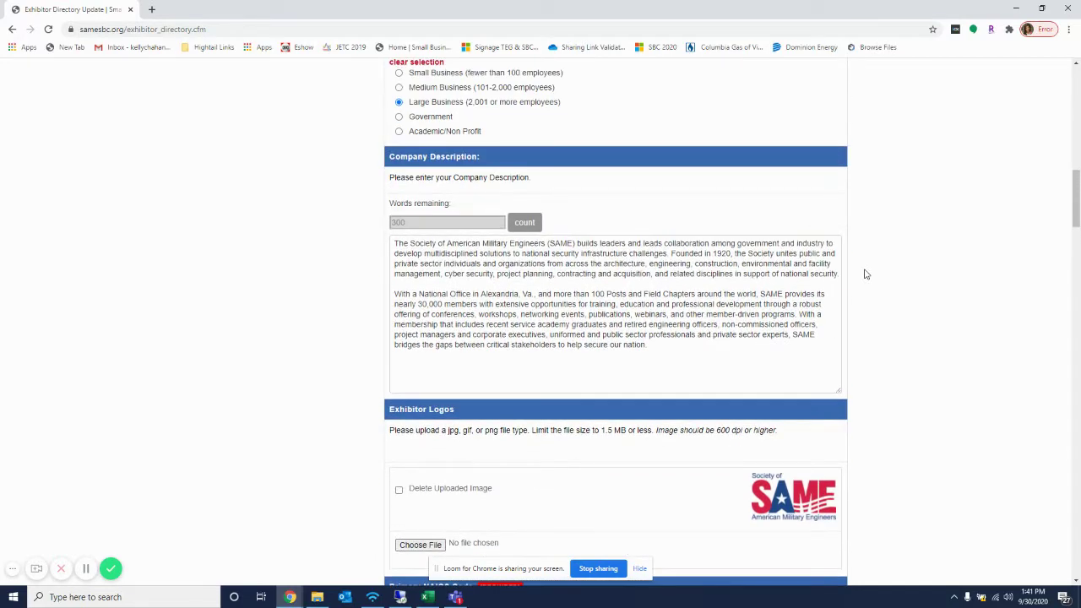
pyautogui.scroll(2, 866, 273)
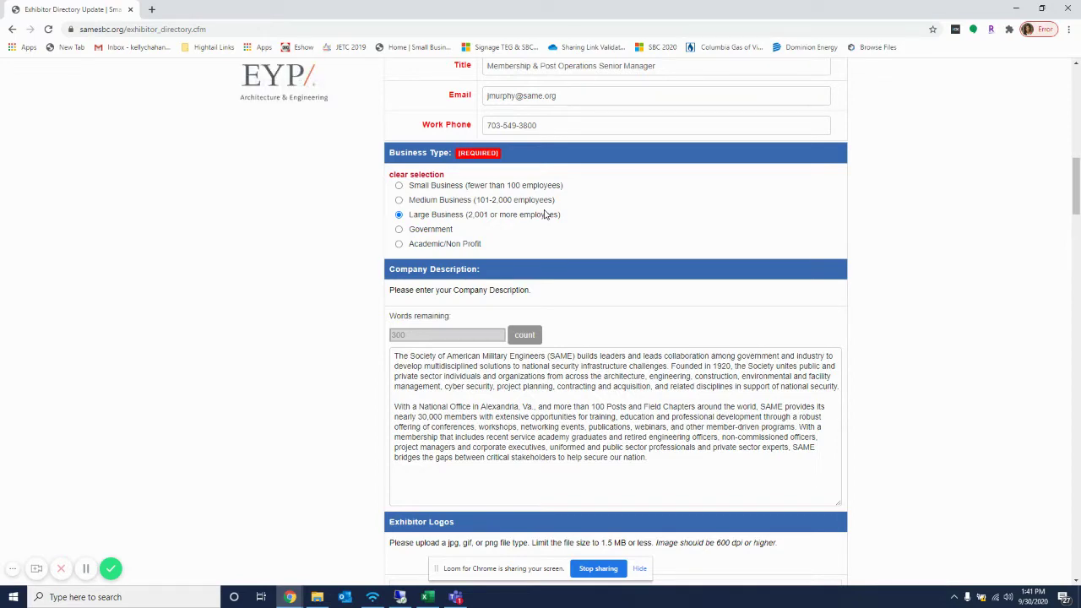
# Look through the primary NAICS codes and select one code under Secondary NAICS Codes
pyautogui.scroll(-5, 592, 270)
pyautogui.scroll(-10, 592, 267)
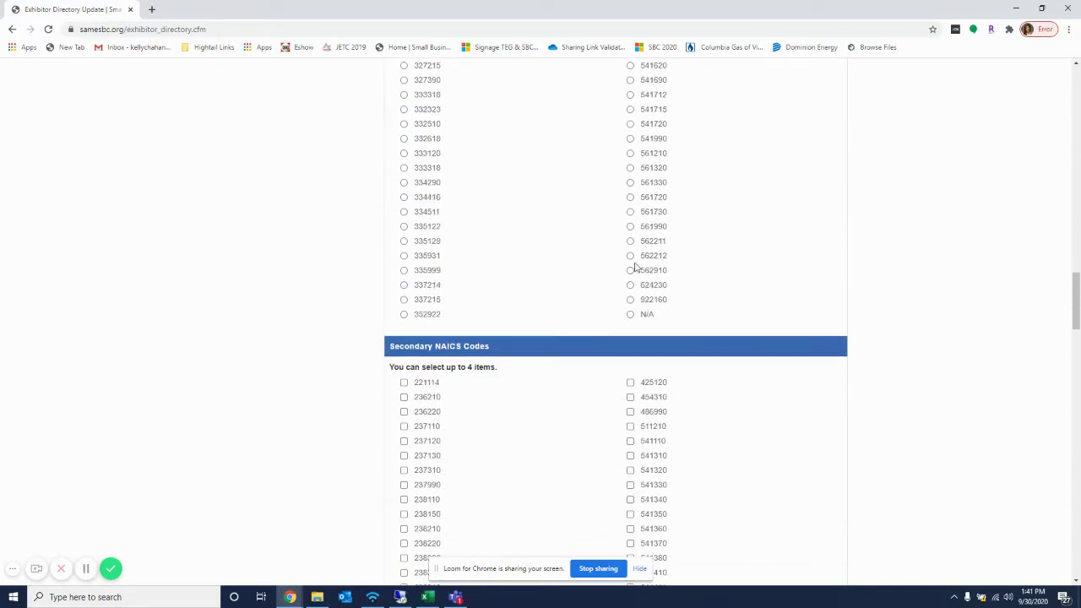
pyautogui.scroll(-3, 631, 263)
pyautogui.click(404, 289)
pyautogui.scroll(-7, 705, 367)
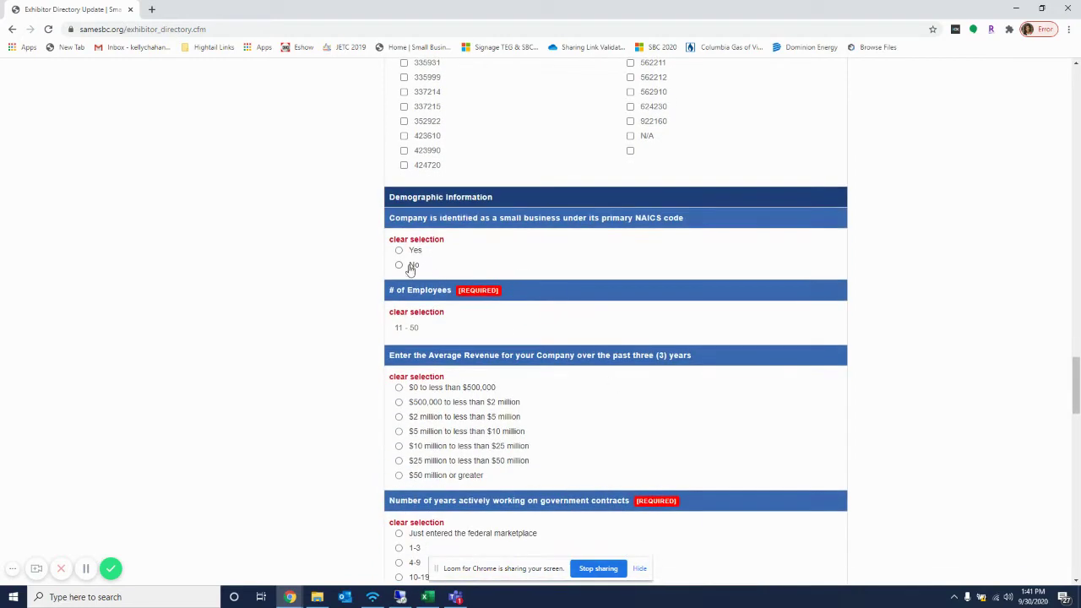
# Answer No for small business under the primary NAICS code, choose $5 million to less than $10 million revenue, and answer the questions that follow
pyautogui.click(407, 266)
pyautogui.click(398, 431)
pyautogui.scroll(-5, 460, 416)
pyautogui.scroll(1, 397, 289)
pyautogui.click(398, 281)
pyautogui.click(399, 397)
pyautogui.scroll(-4, 431, 395)
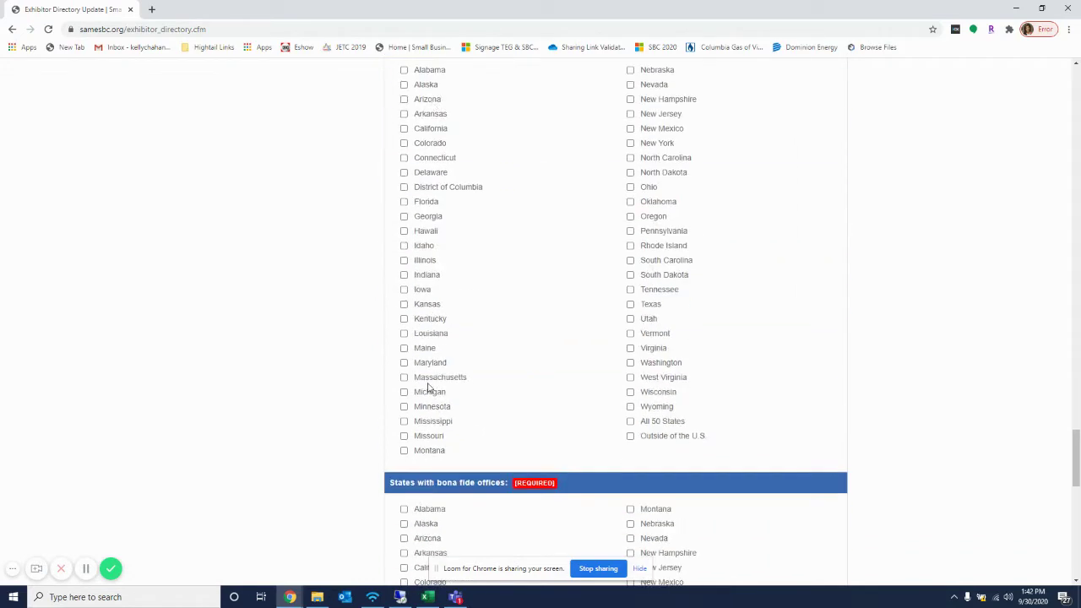
# Choose a state in the first state list and another under States with bona fide offices
pyautogui.click(413, 381)
pyautogui.scroll(-4, 405, 389)
pyautogui.click(404, 332)
pyautogui.scroll(-3, 404, 332)
# Set the firm's bonding capacity to Neither, mentor-protégé interest to Looking for new mentor, and JV relationship interest to No
pyautogui.click(399, 338)
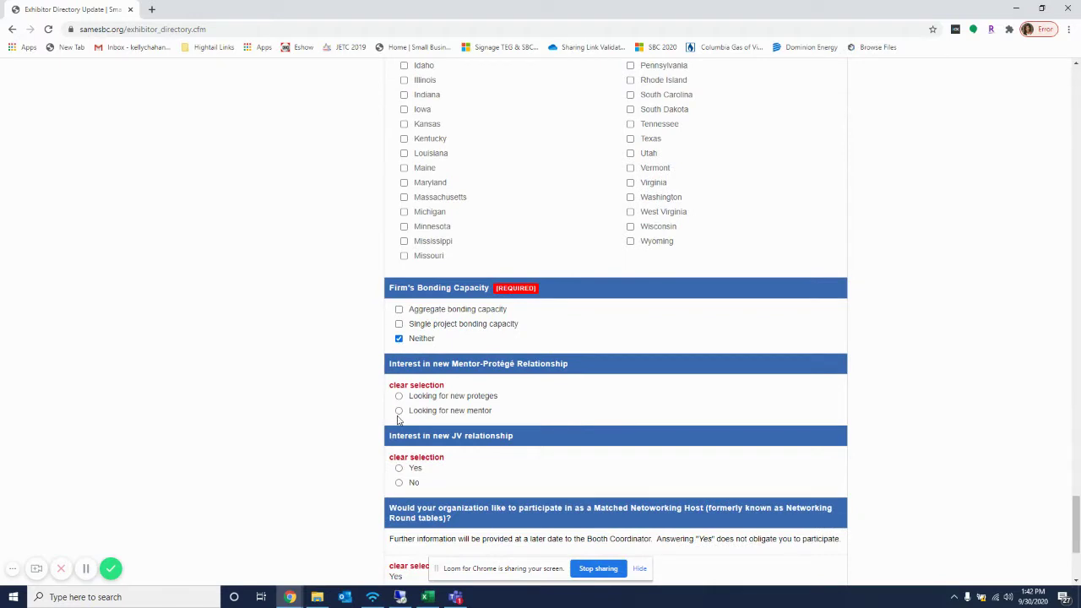
pyautogui.click(400, 411)
pyautogui.click(399, 482)
pyautogui.scroll(-3, 402, 482)
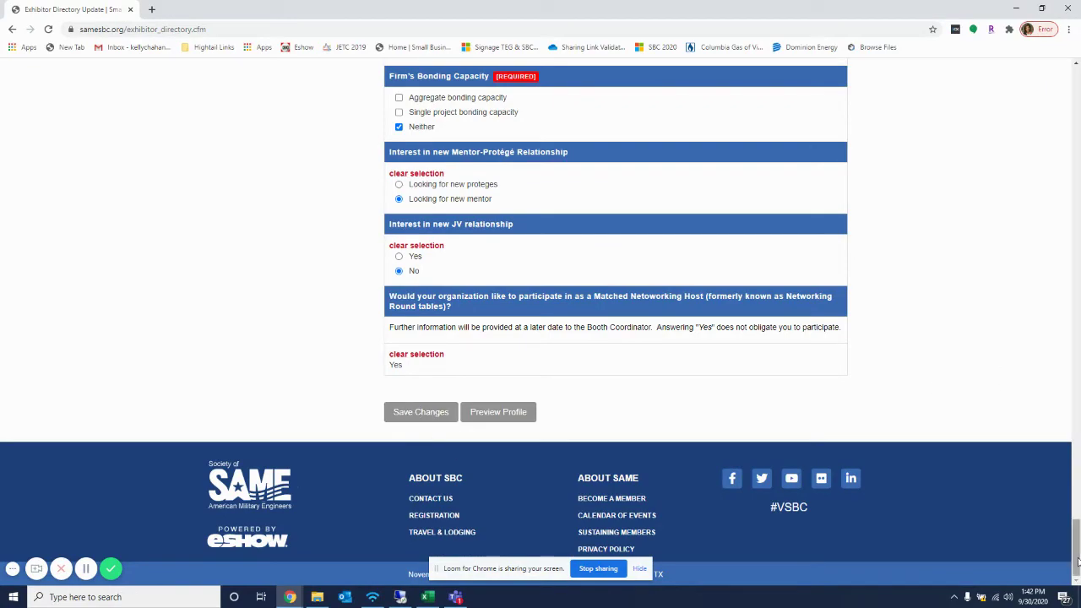
# Open the Virtual Booth Setup page and review its documents, chat, product showcase, press releases, videos and Tier 1 booth sections
pyautogui.moveTo(1078, 555); pyautogui.dragTo(1047, 91)
pyautogui.scroll(-1, 393, 365)
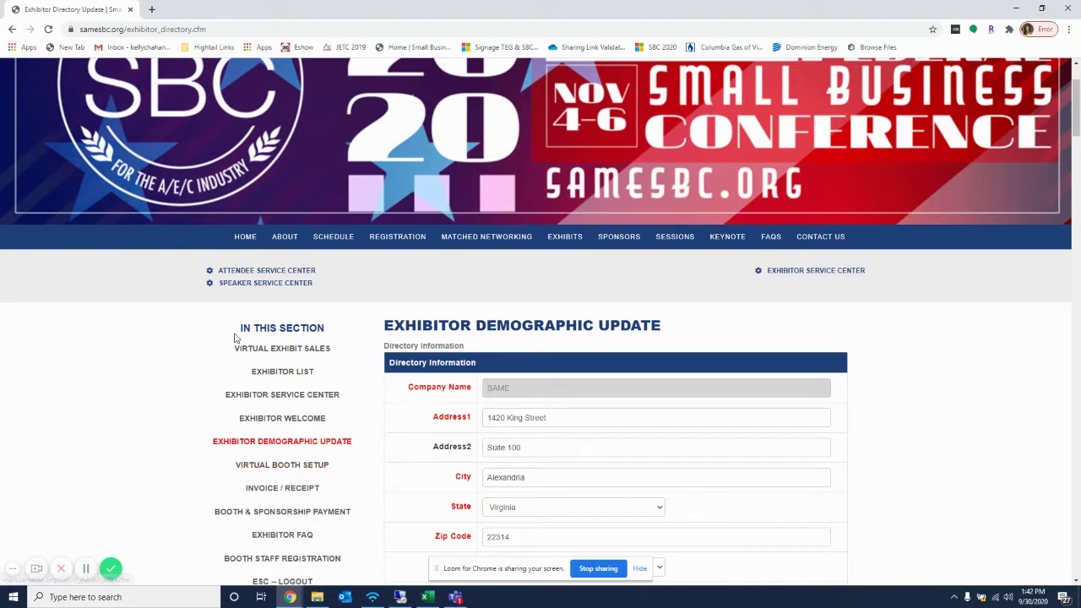
pyautogui.click(291, 466)
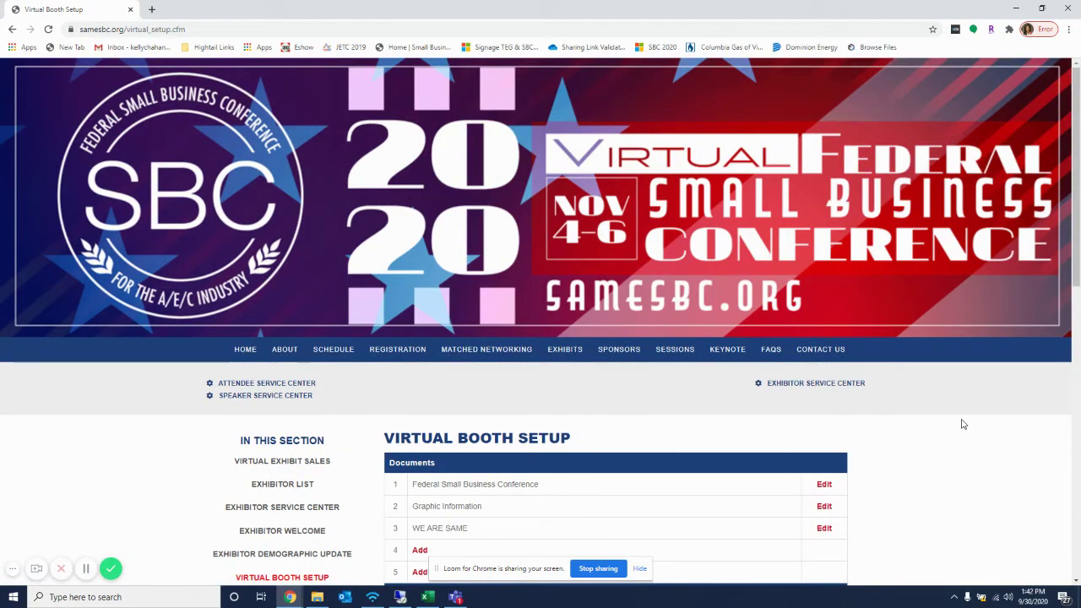
pyautogui.scroll(-2, 976, 427)
pyautogui.scroll(-3, 976, 426)
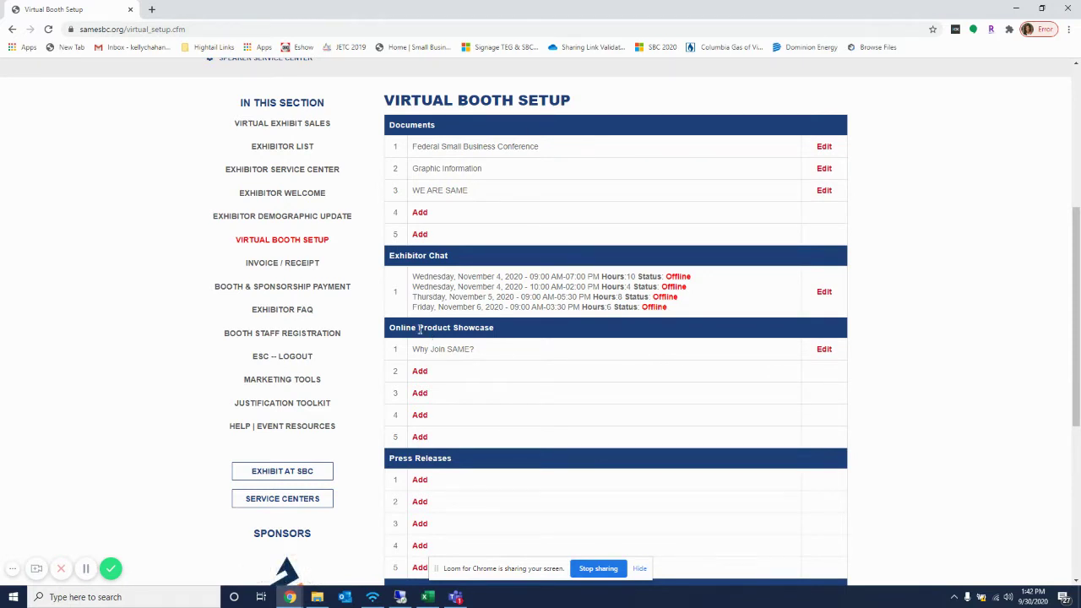
pyautogui.scroll(-2, 526, 475)
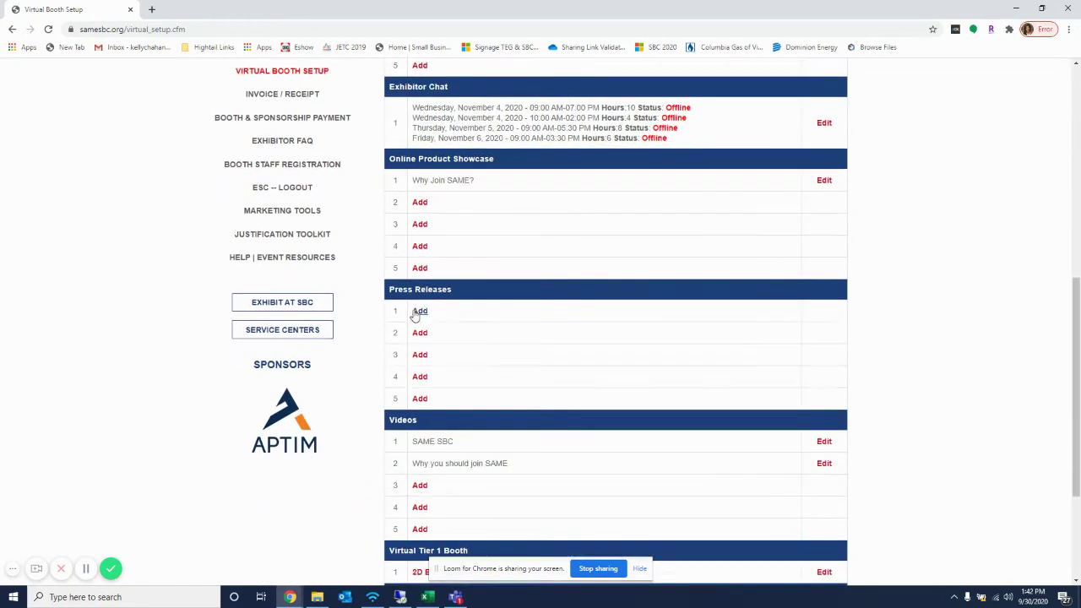
pyautogui.scroll(-2, 522, 479)
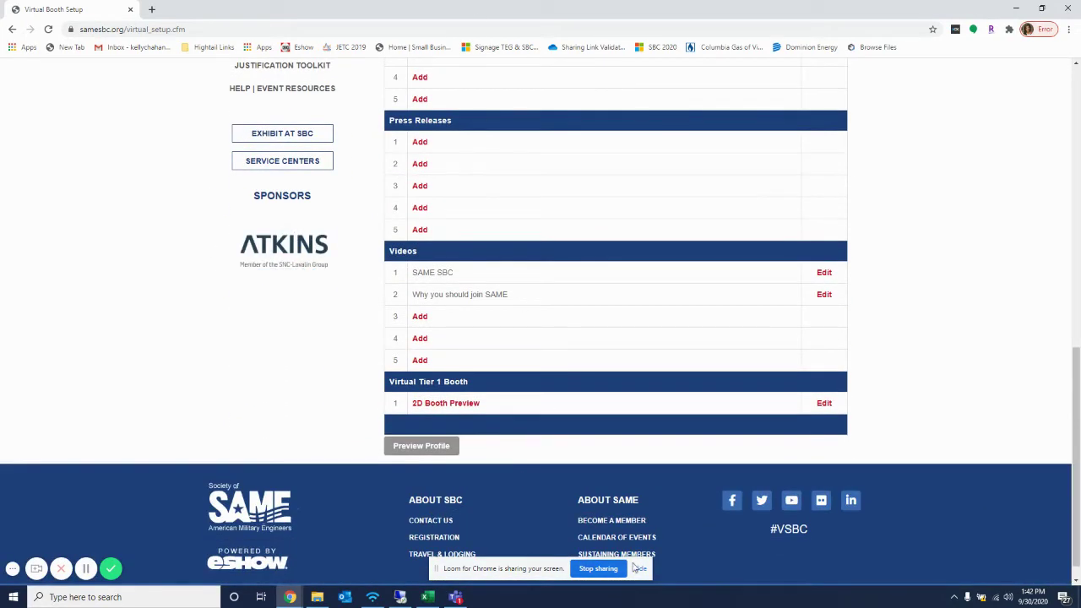
pyautogui.scroll(2, 600, 395)
pyautogui.scroll(2, 601, 396)
pyautogui.scroll(-4, 972, 401)
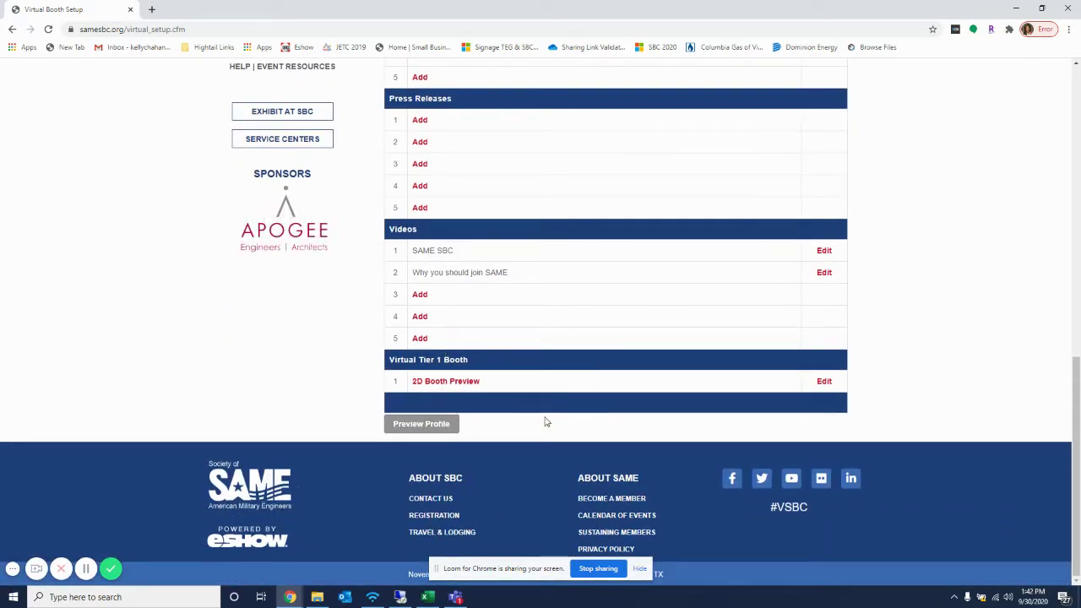
# Add a fourth booth document titled Federal Small Business Conference with the description SBC and save it
pyautogui.scroll(10, 864, 425)
pyautogui.scroll(-3, 708, 448)
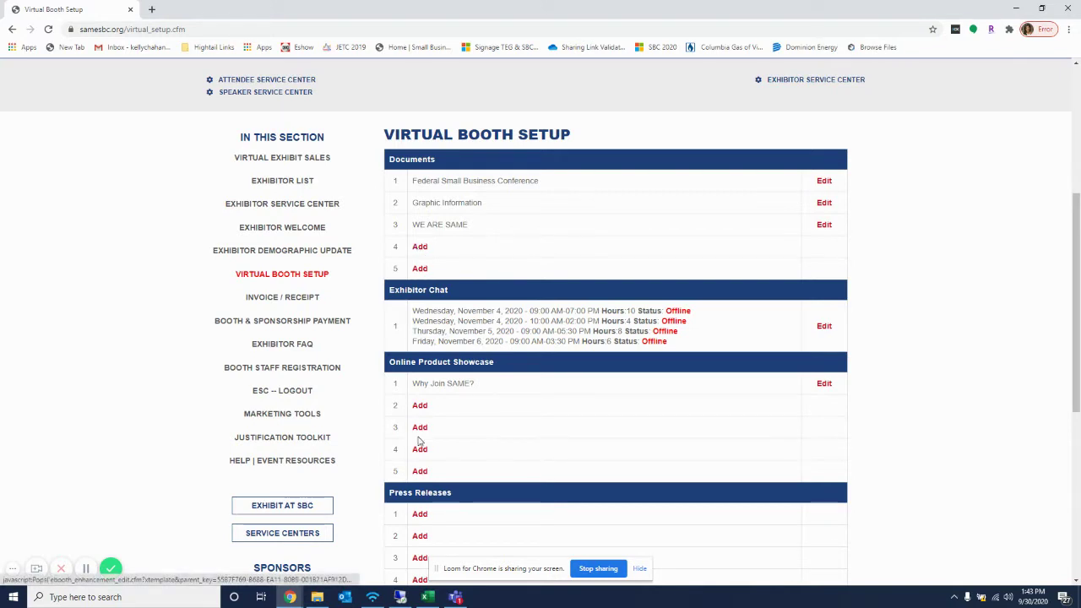
pyautogui.click(420, 247)
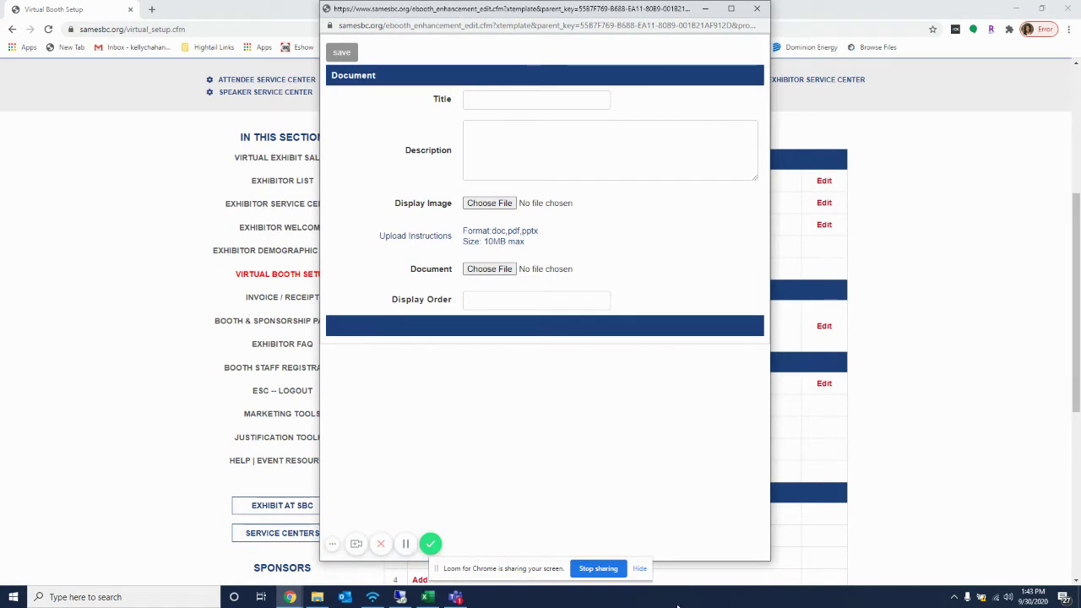
pyautogui.click(485, 101)
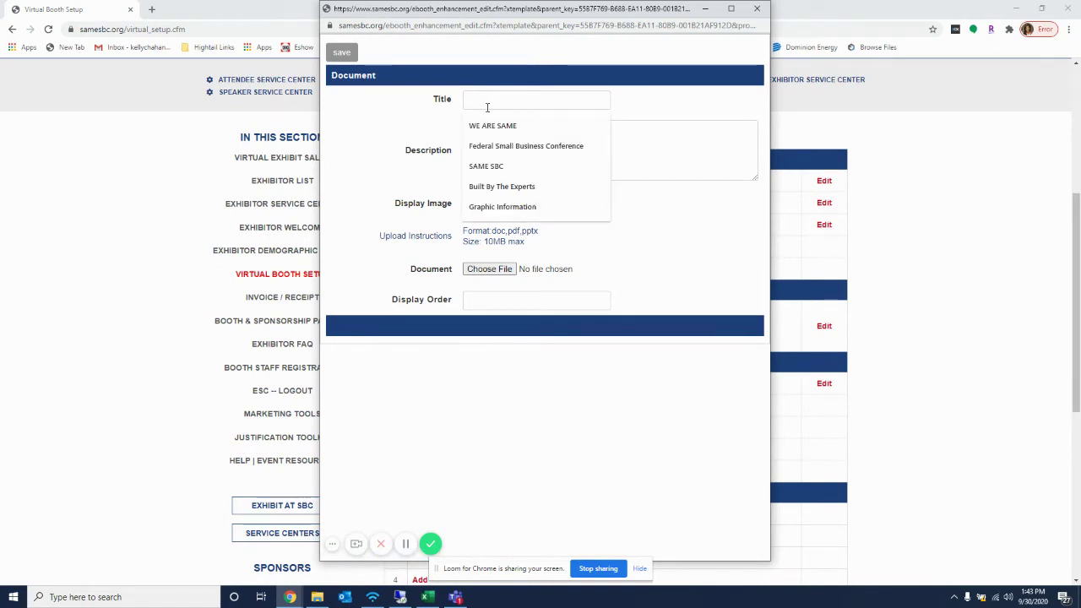
pyautogui.click(507, 146)
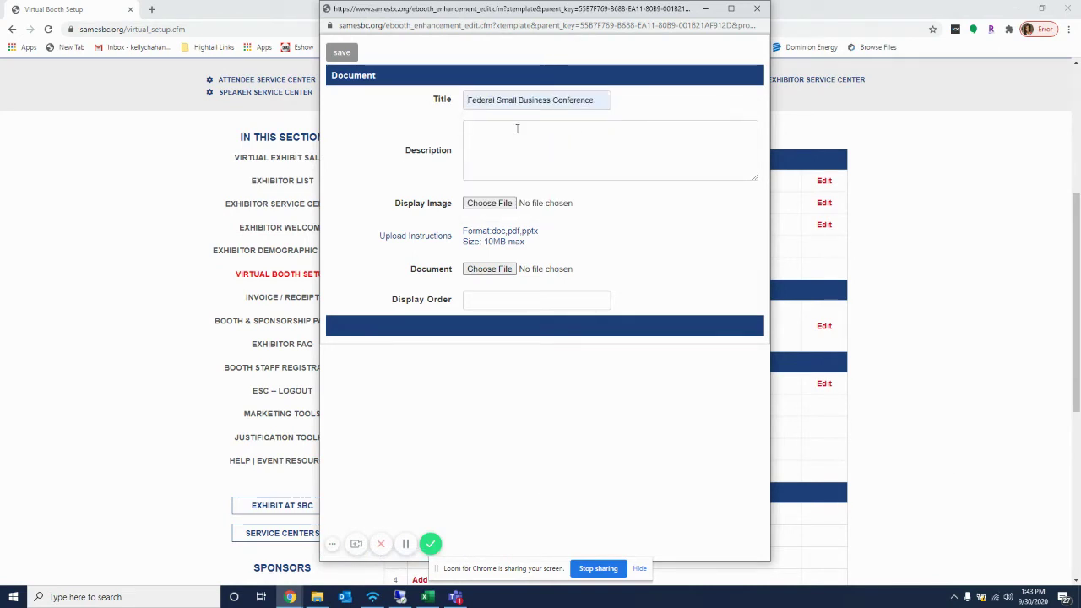
pyautogui.write('sbc')
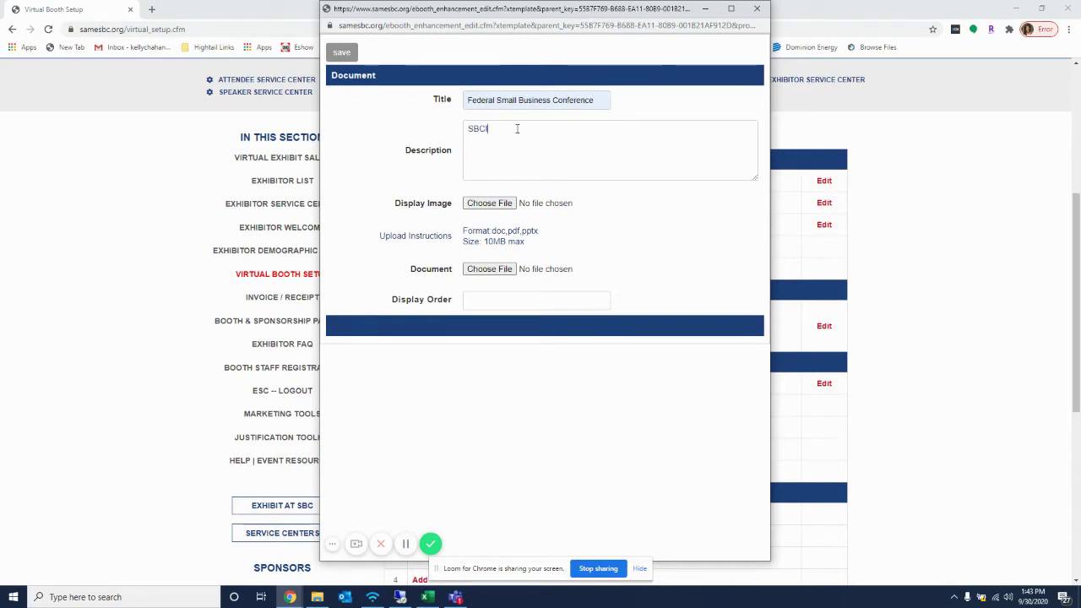
pyautogui.click(342, 54)
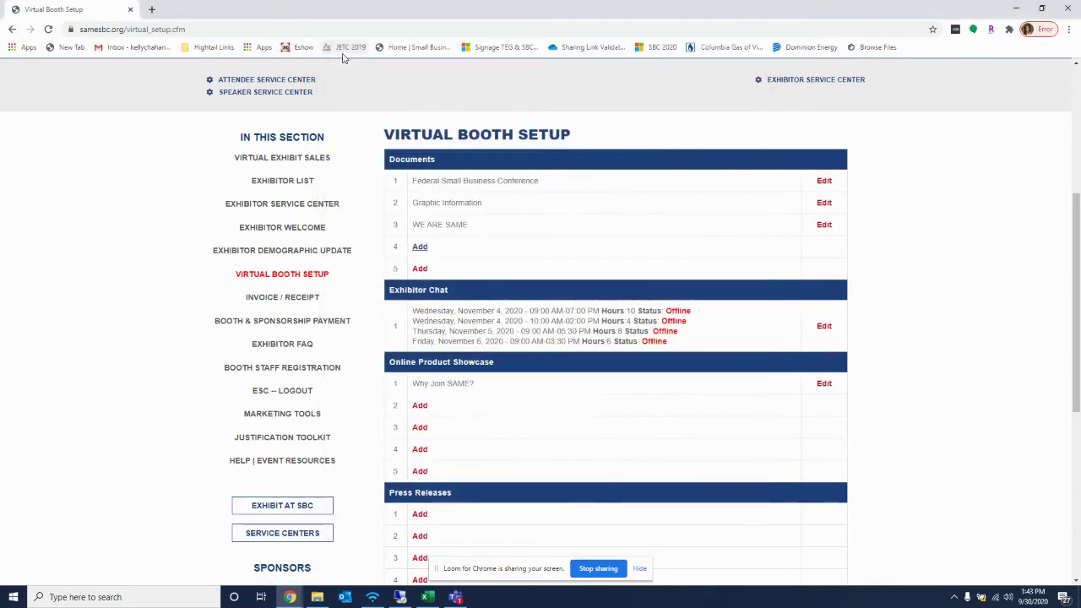
# Highlight the fourth Documents entry, Federal Small Business Conference, to check that it is listed
pyautogui.moveTo(557, 250); pyautogui.dragTo(410, 255)
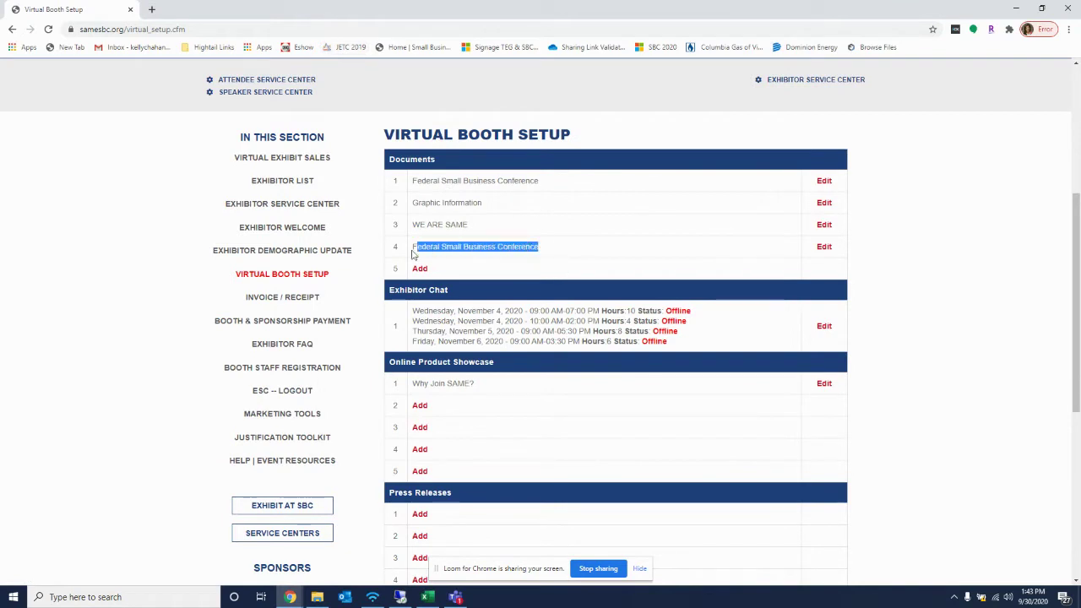
pyautogui.click(543, 254)
pyautogui.moveTo(555, 253); pyautogui.dragTo(430, 259)
pyautogui.click(574, 267)
pyautogui.moveTo(564, 254); pyautogui.dragTo(413, 246)
# Add the description SBC to the first booth document, Federal Small Business Conference, and save it
pyautogui.click(825, 182)
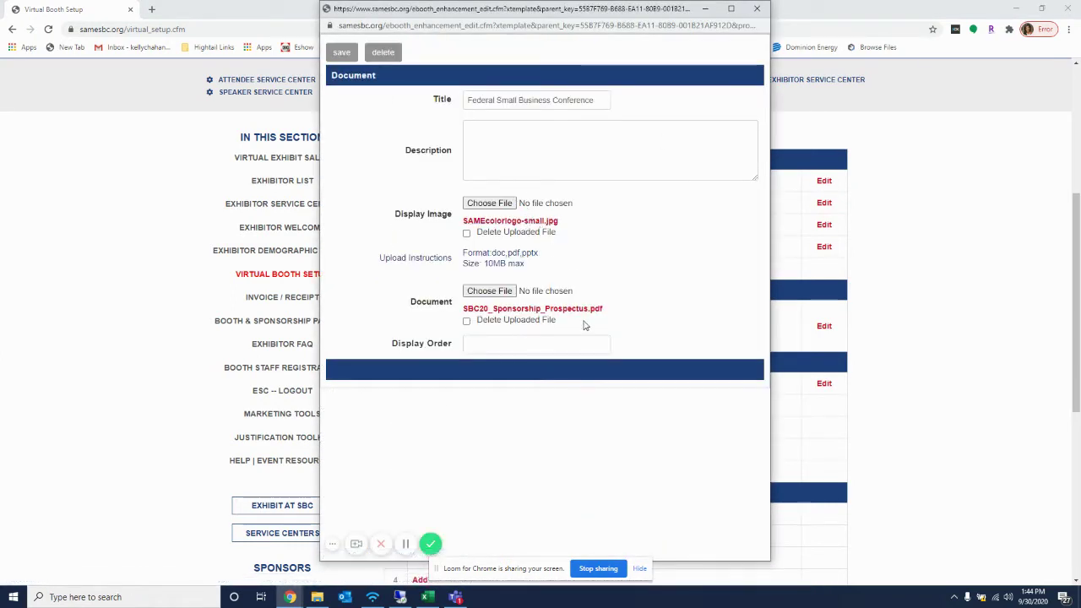
pyautogui.click(572, 172)
pyautogui.write('SBC')
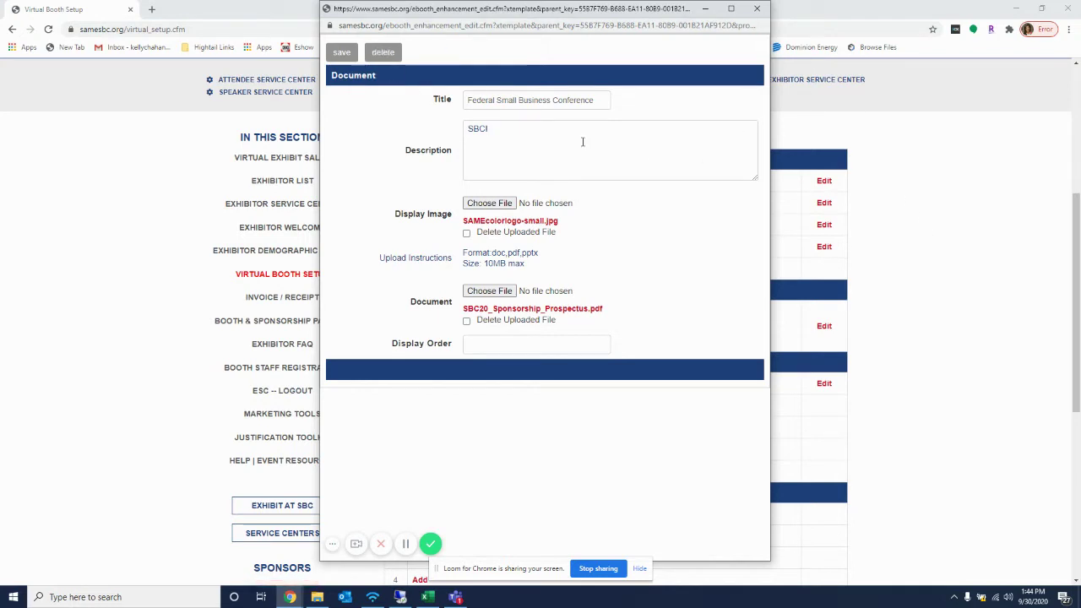
pyautogui.click(349, 58)
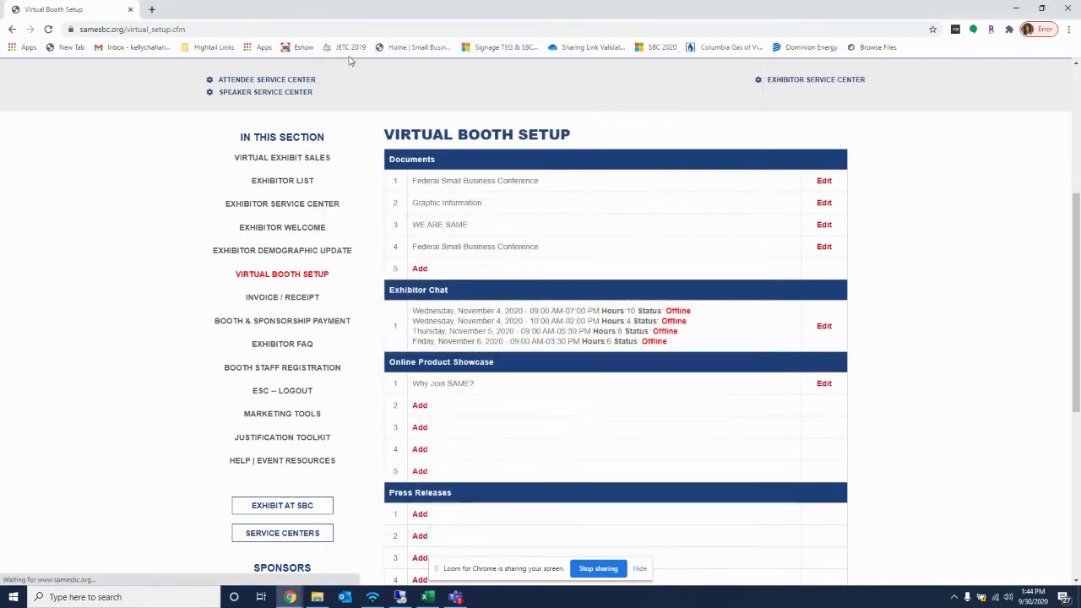
# Open a blank press release entry, review its fields from title to file uploads, and close it without saving
pyautogui.scroll(-2, 862, 411)
pyautogui.scroll(-1, 861, 410)
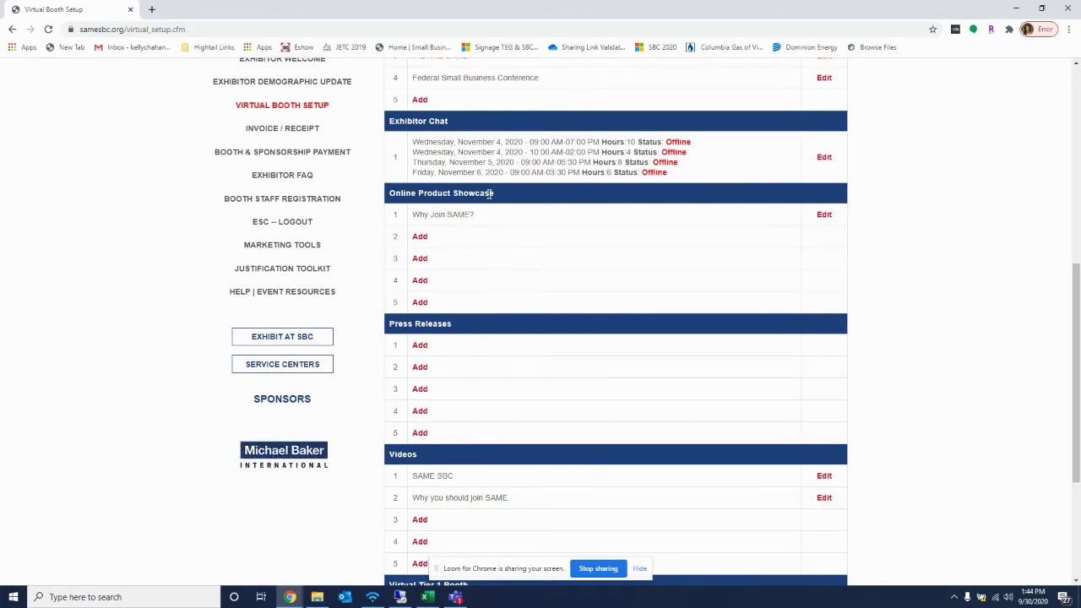
pyautogui.click(420, 345)
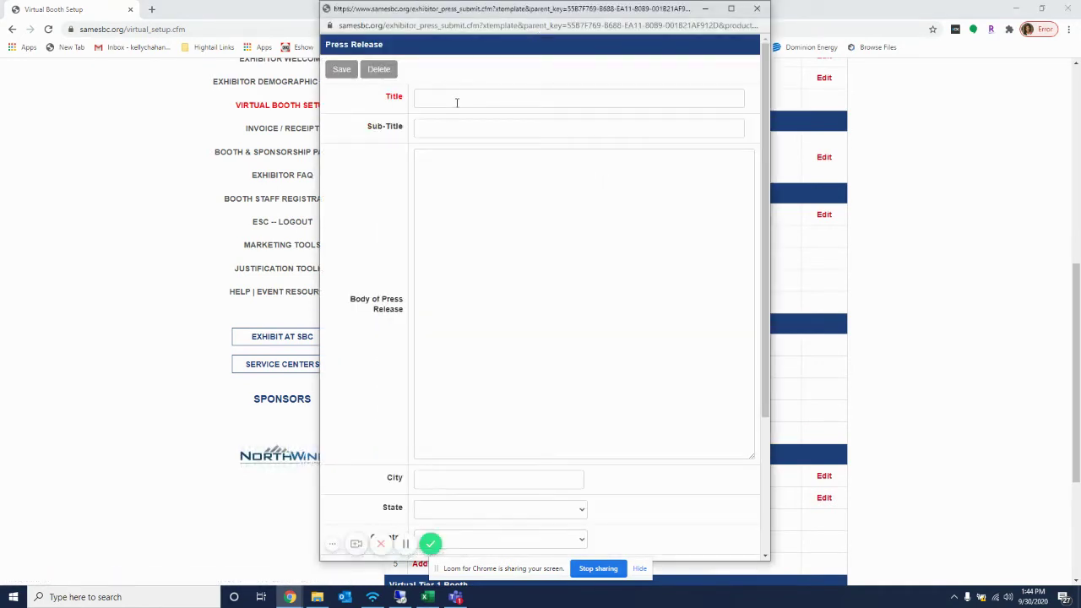
pyautogui.scroll(-3, 554, 315)
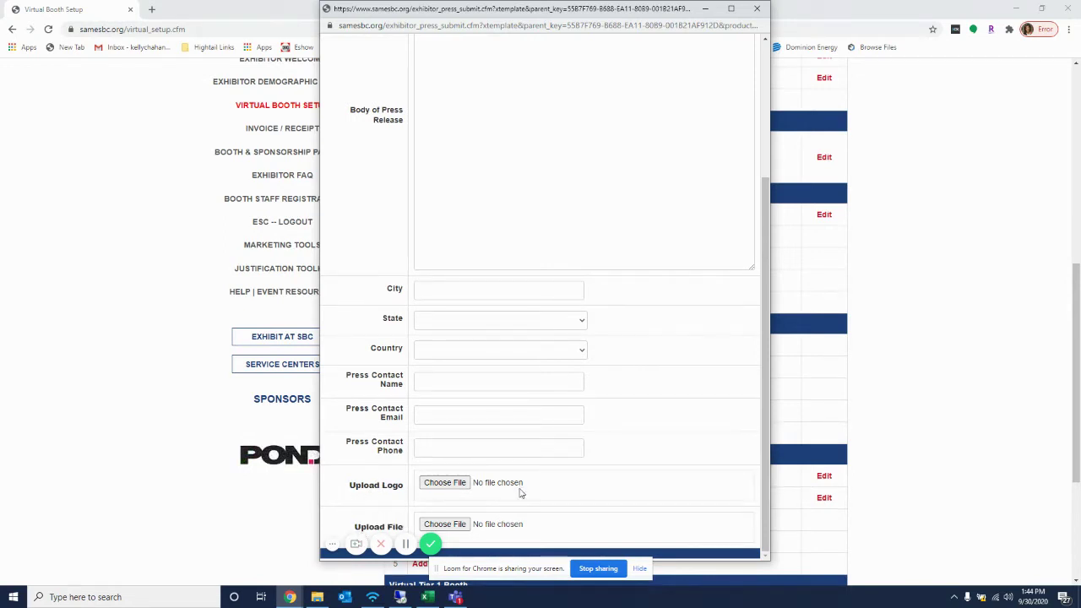
pyautogui.scroll(3, 524, 473)
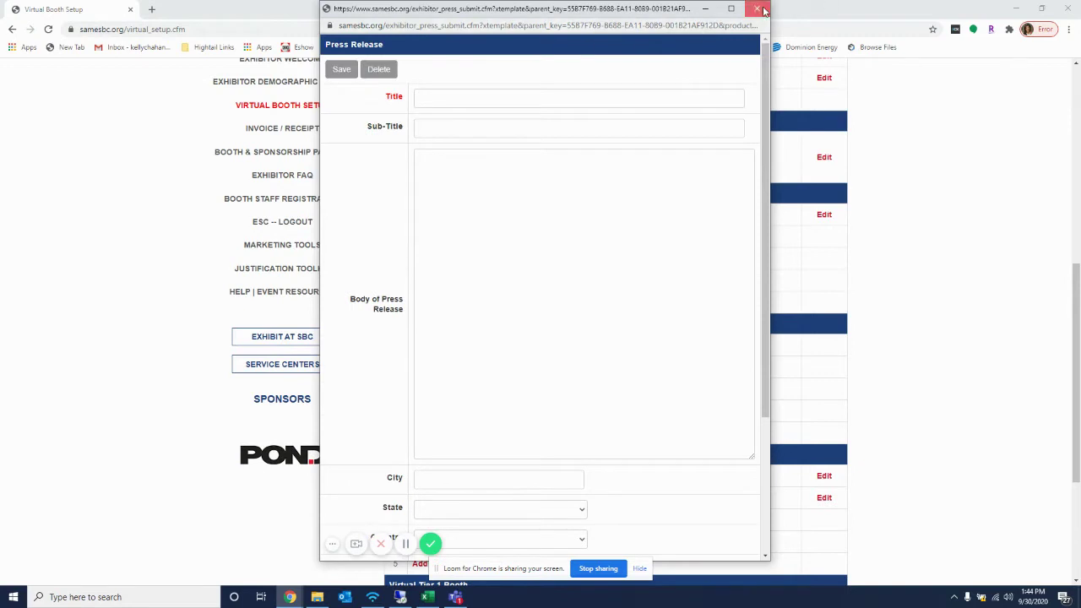
pyautogui.click(756, 9)
# Open a third video entry, compare the fields for the Upload and URL media sources, and close it without saving
pyautogui.scroll(-2, 576, 388)
pyautogui.scroll(-1, 575, 388)
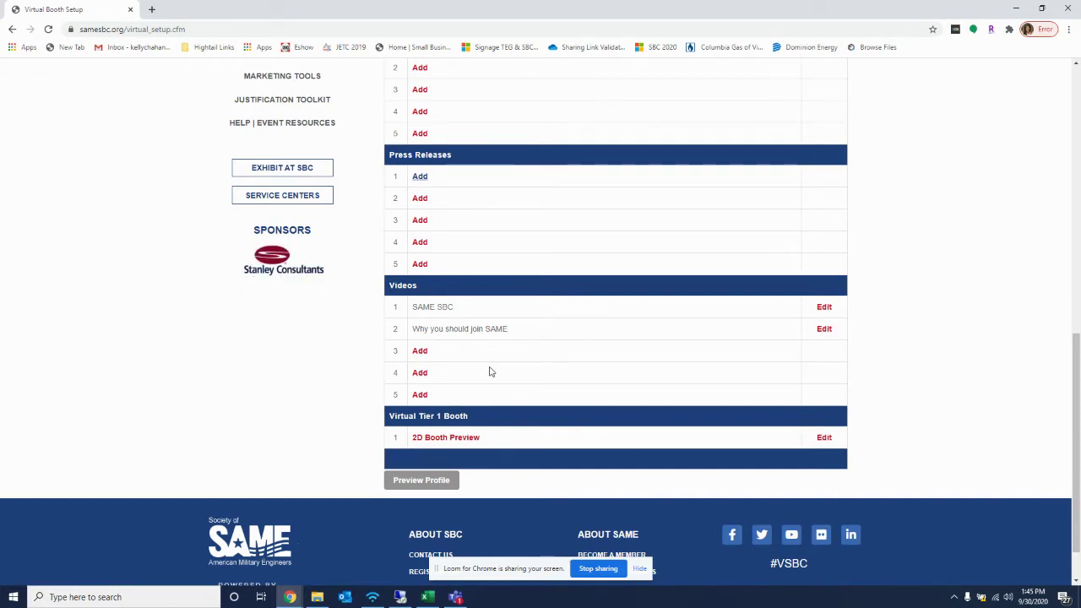
pyautogui.click(419, 353)
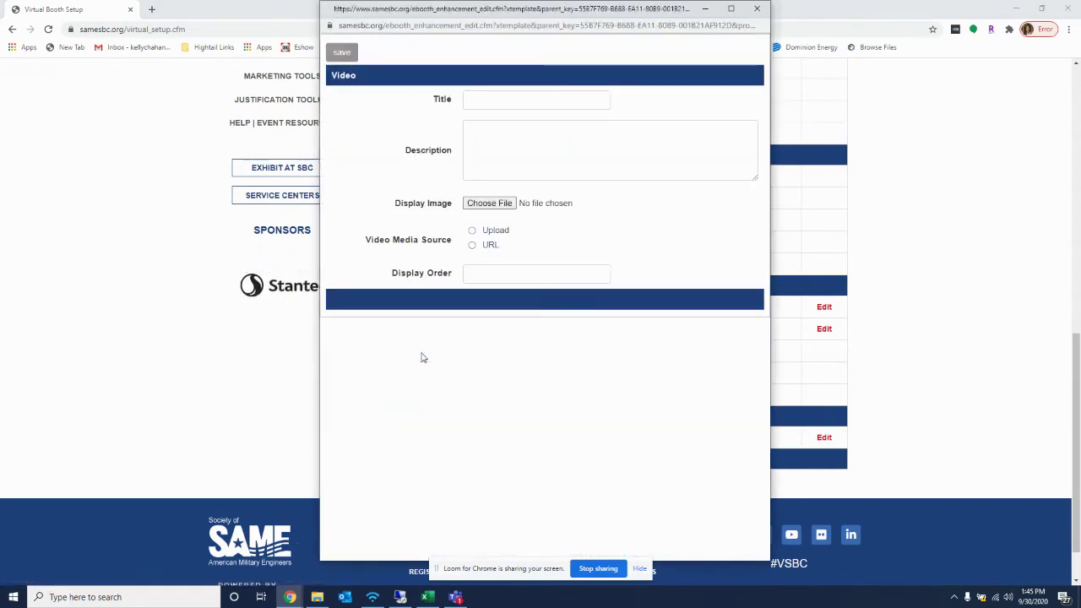
pyautogui.click(472, 244)
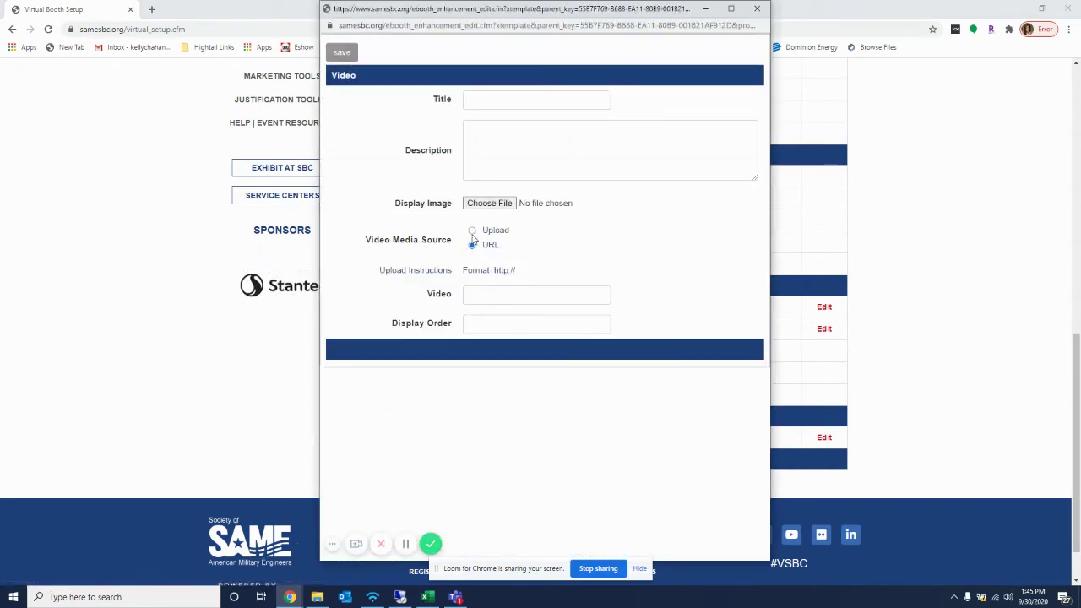
pyautogui.click(472, 232)
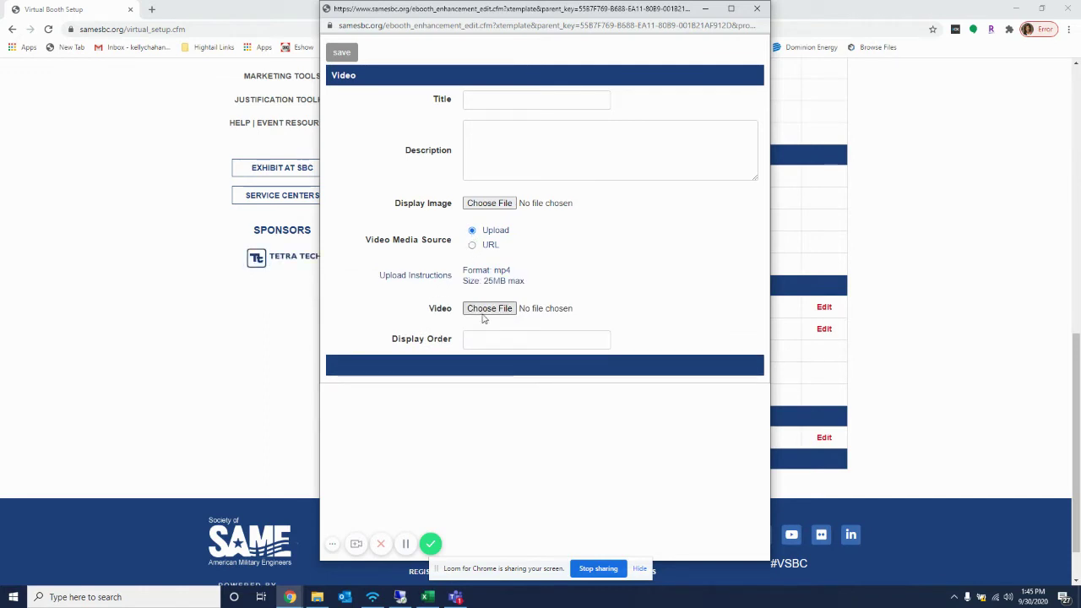
pyautogui.click(473, 245)
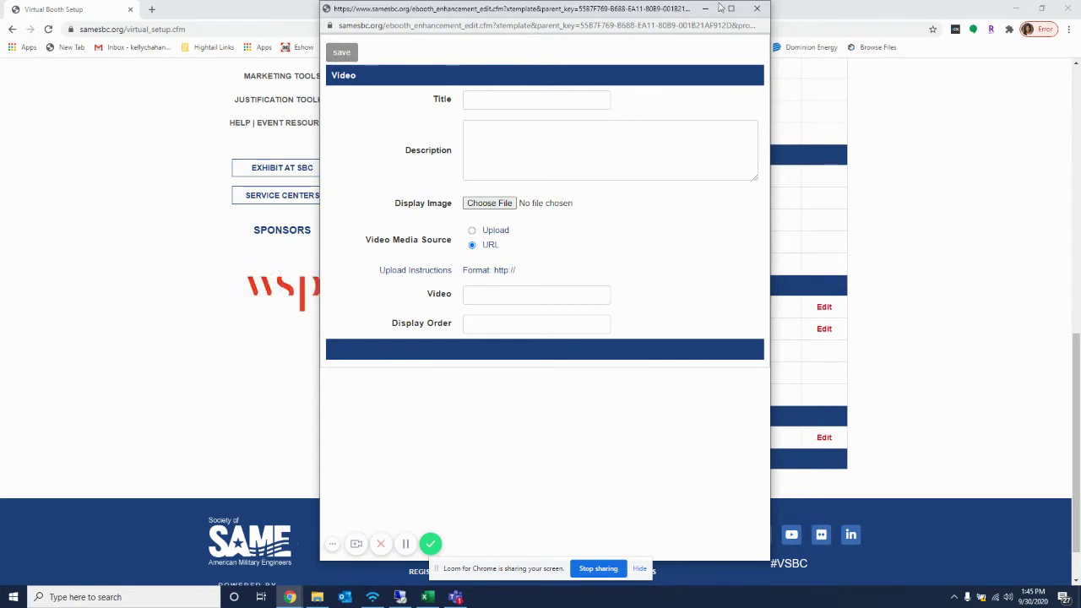
pyautogui.click(757, 9)
# Examine the dates and times listed in the Exhibitor Chat section of the booth setup
pyautogui.scroll(2, 642, 316)
pyautogui.scroll(2, 858, 403)
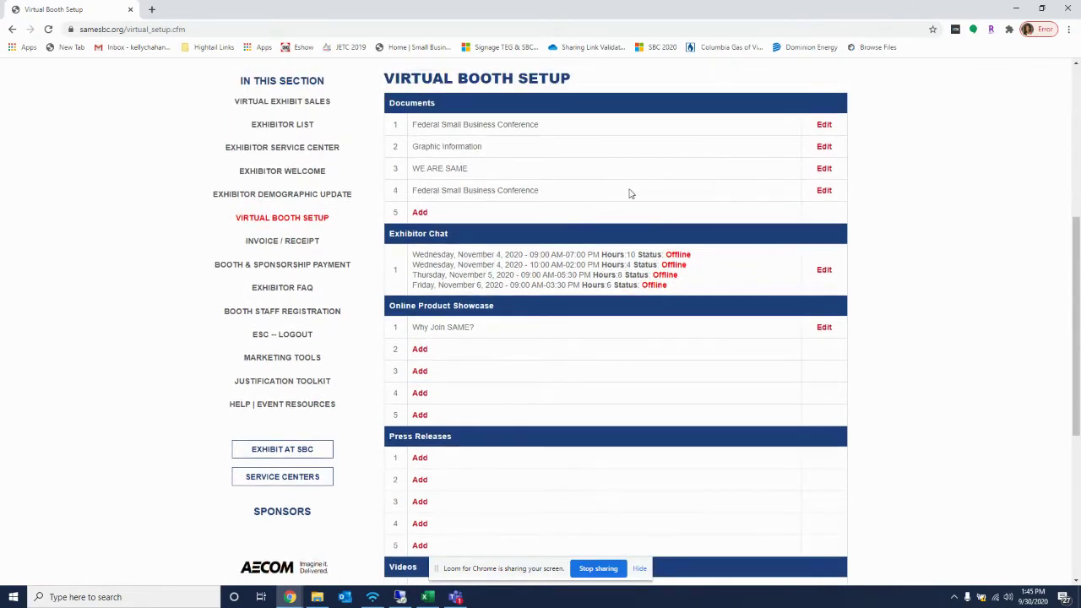
pyautogui.scroll(-2, 602, 545)
pyautogui.scroll(1, 609, 514)
pyautogui.scroll(2, 610, 514)
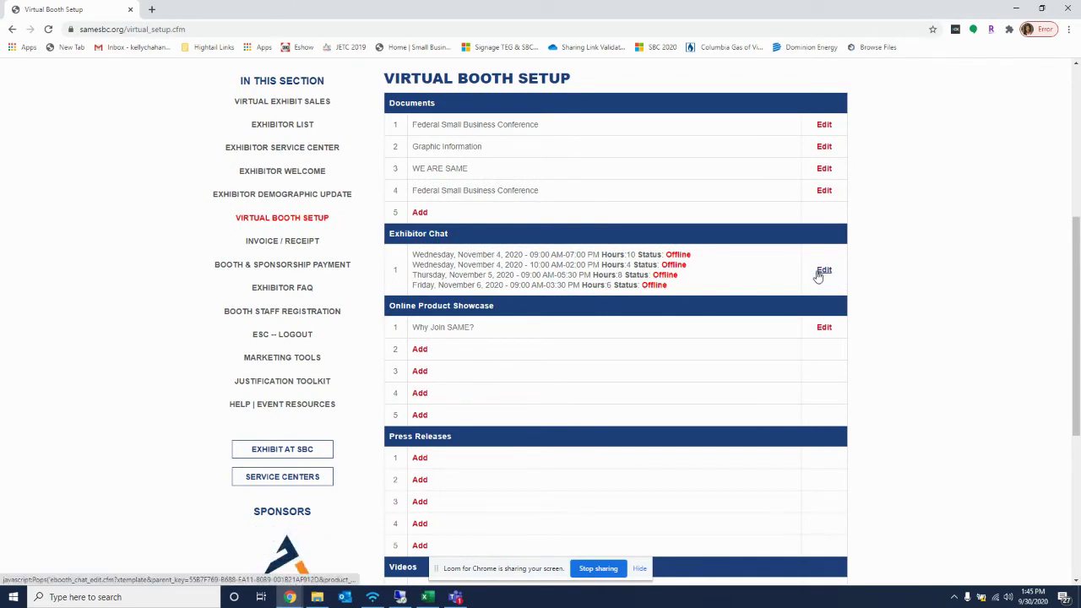
pyautogui.moveTo(410, 255); pyautogui.dragTo(756, 291)
pyautogui.click(756, 291)
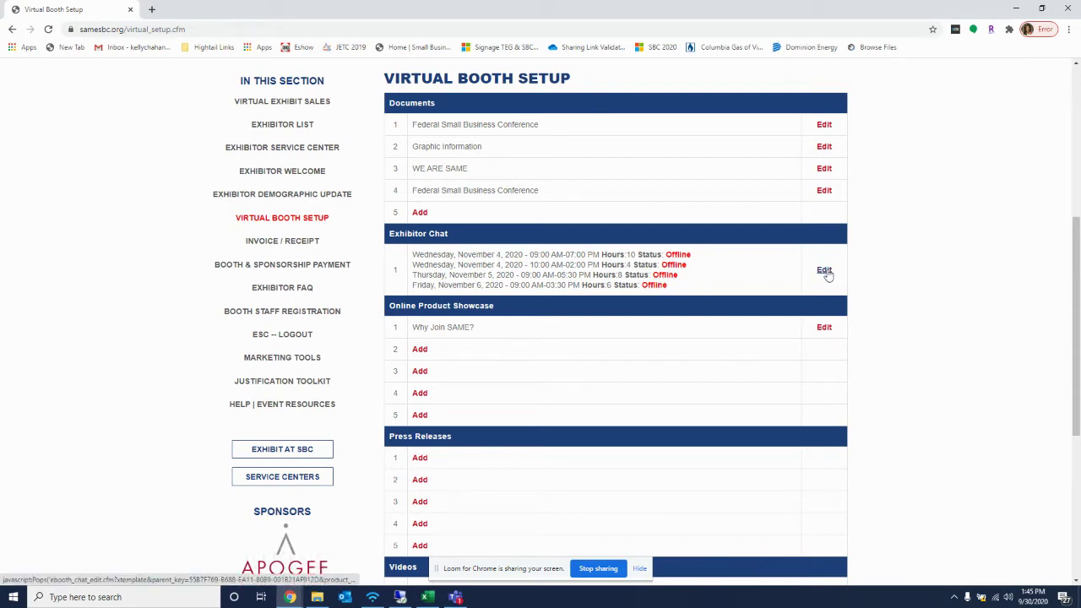
# Add exhibitor chat hours for Friday 11/06/2020 from 4:00 PM to 5:30 PM and save the entry
pyautogui.click(824, 271)
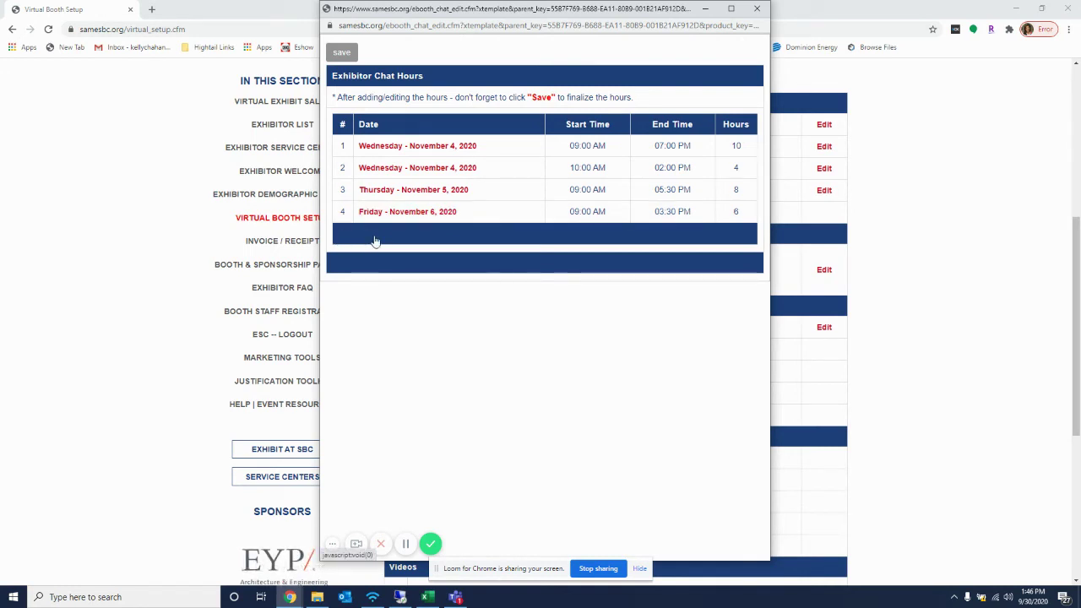
pyautogui.click(375, 237)
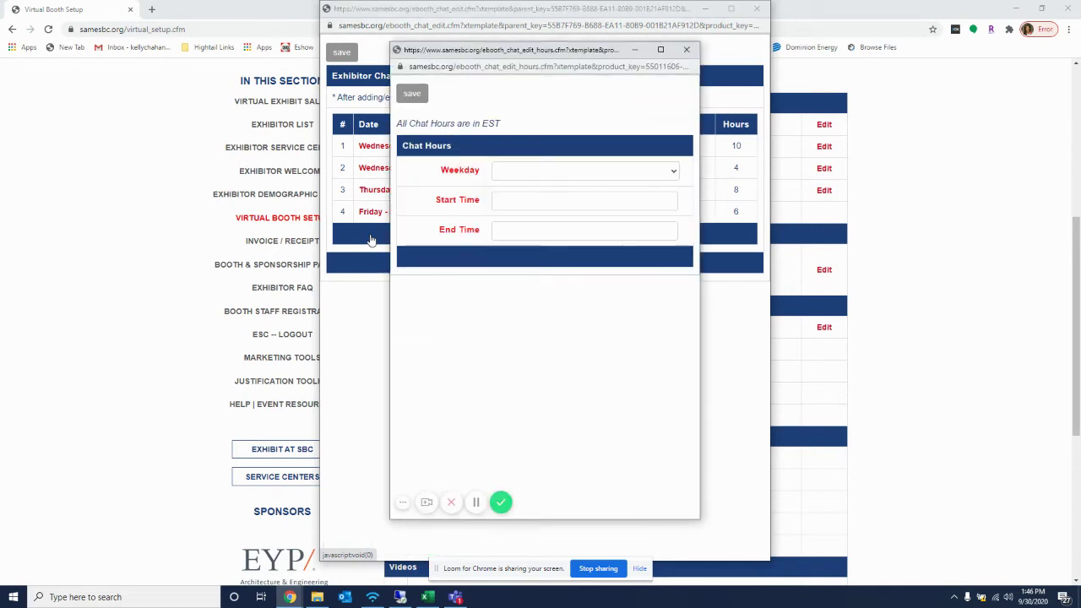
pyautogui.click(572, 173)
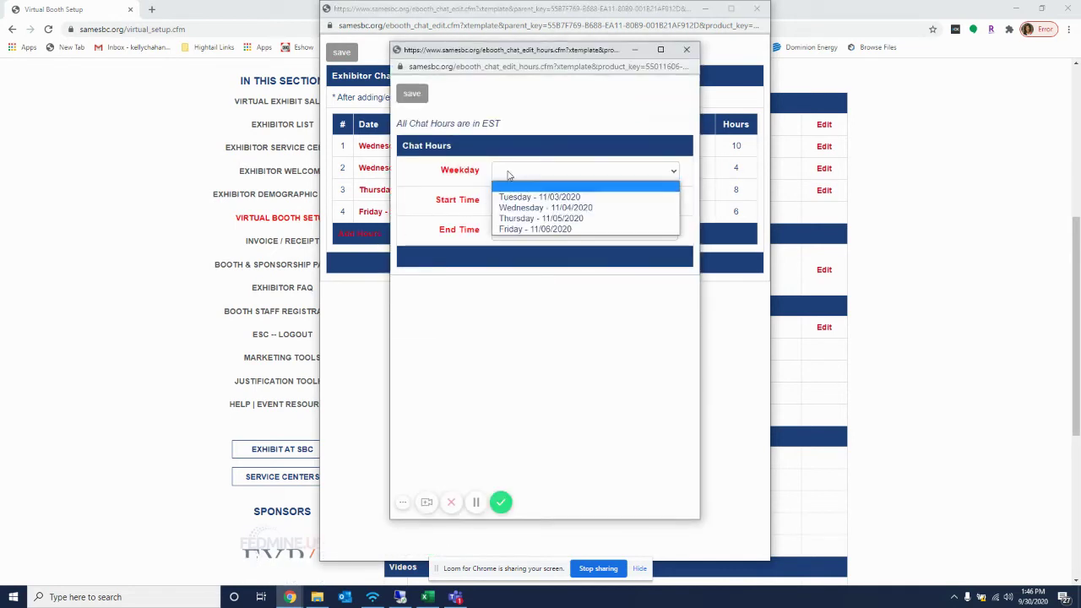
pyautogui.click(549, 229)
pyautogui.click(548, 201)
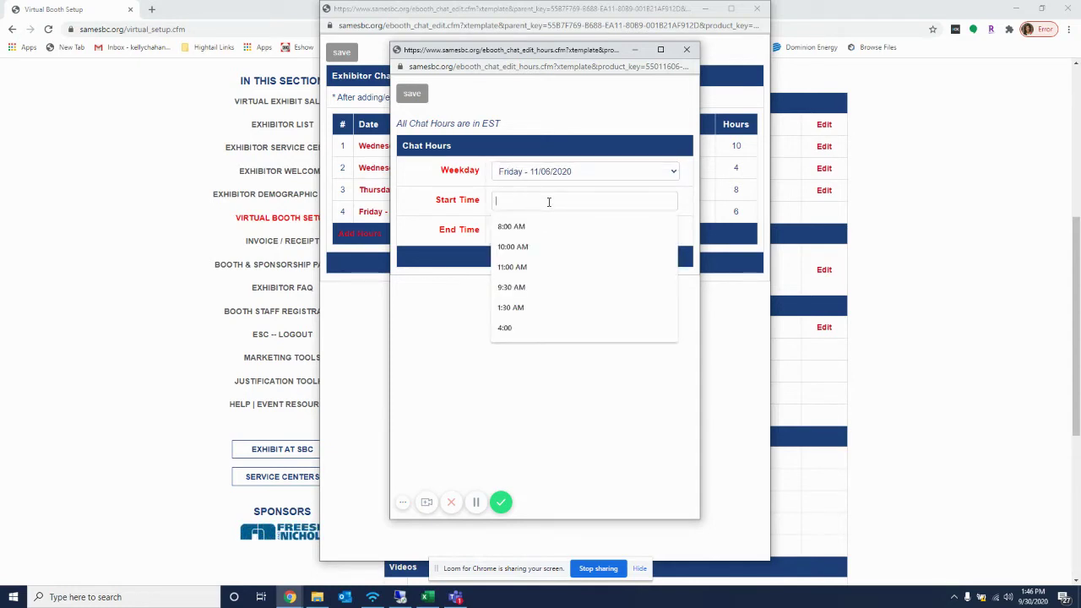
pyautogui.write('4:00')
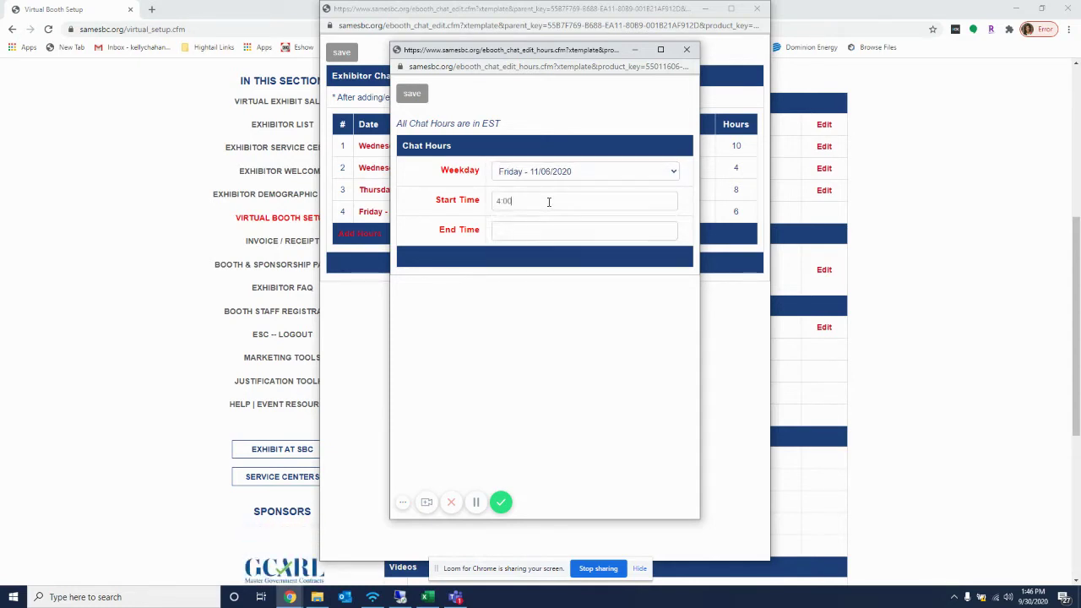
pyautogui.write('5:30 ')
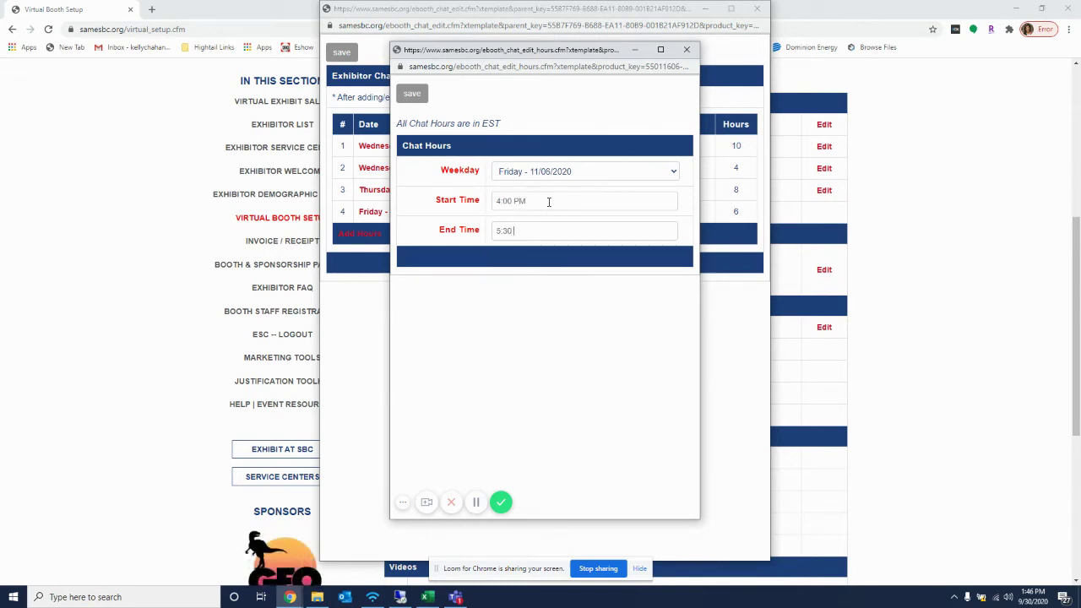
pyautogui.write('pm')
pyautogui.press('BackSpace')
pyautogui.press('BackSpace')
pyautogui.press('BackSpace')
pyautogui.write('PM')
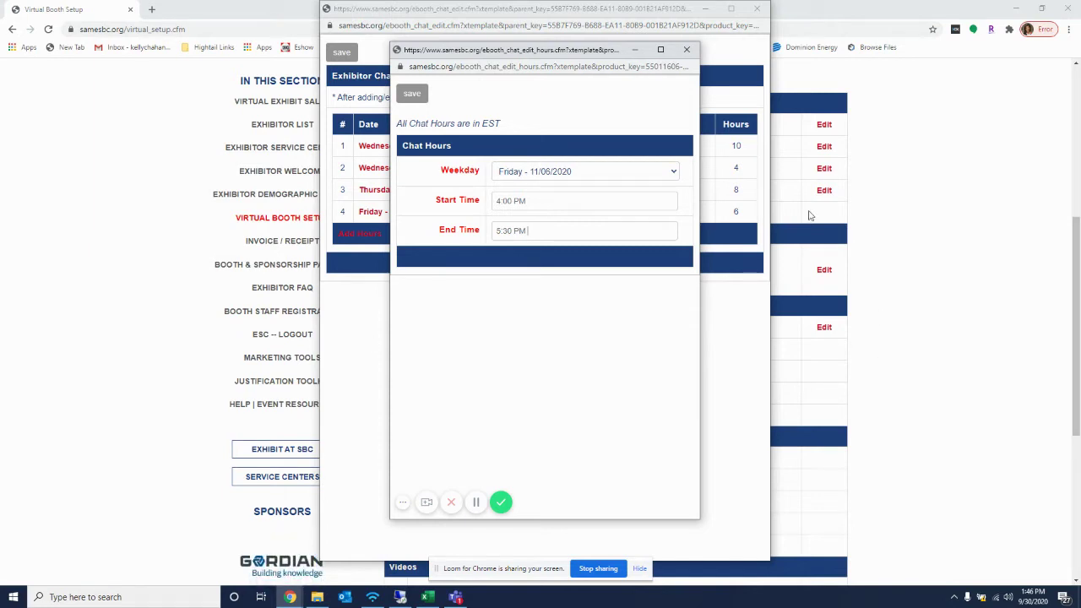
pyautogui.click(411, 94)
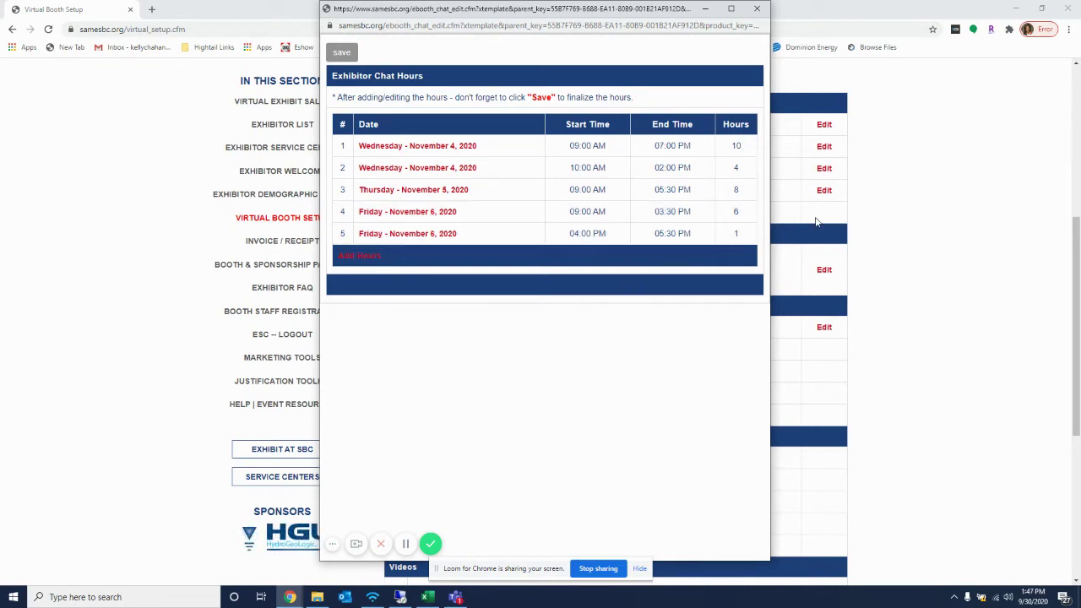
# Set the end time of the 09:00 AM Wednesday, November 4 chat session to 12:00 PM and save the entry
pyautogui.click(448, 147)
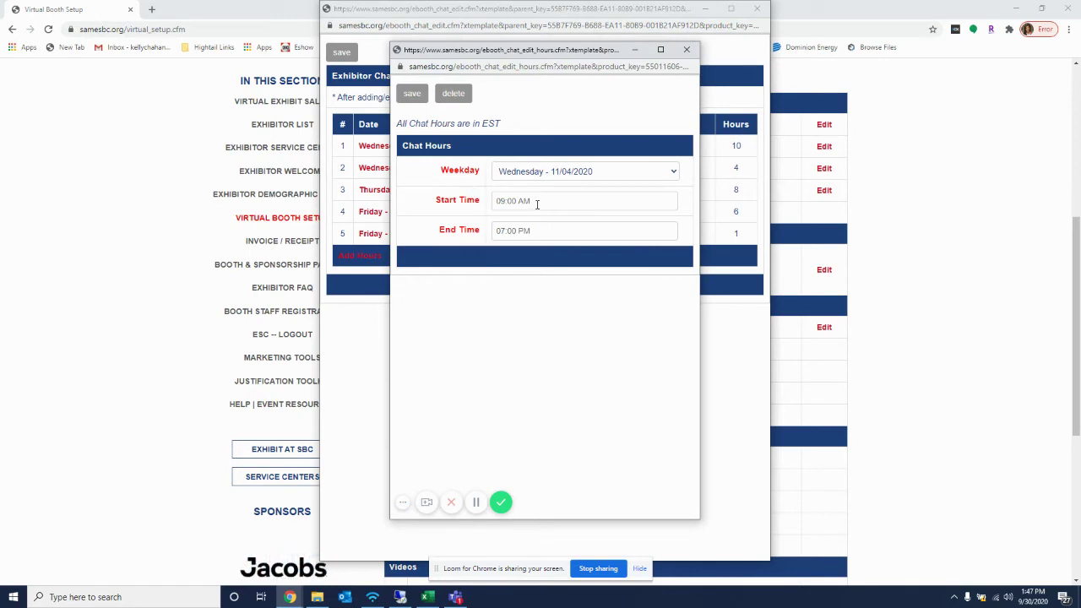
pyautogui.click(562, 171)
pyautogui.click(561, 177)
pyautogui.click(550, 231)
pyautogui.moveTo(518, 231); pyautogui.dragTo(482, 234)
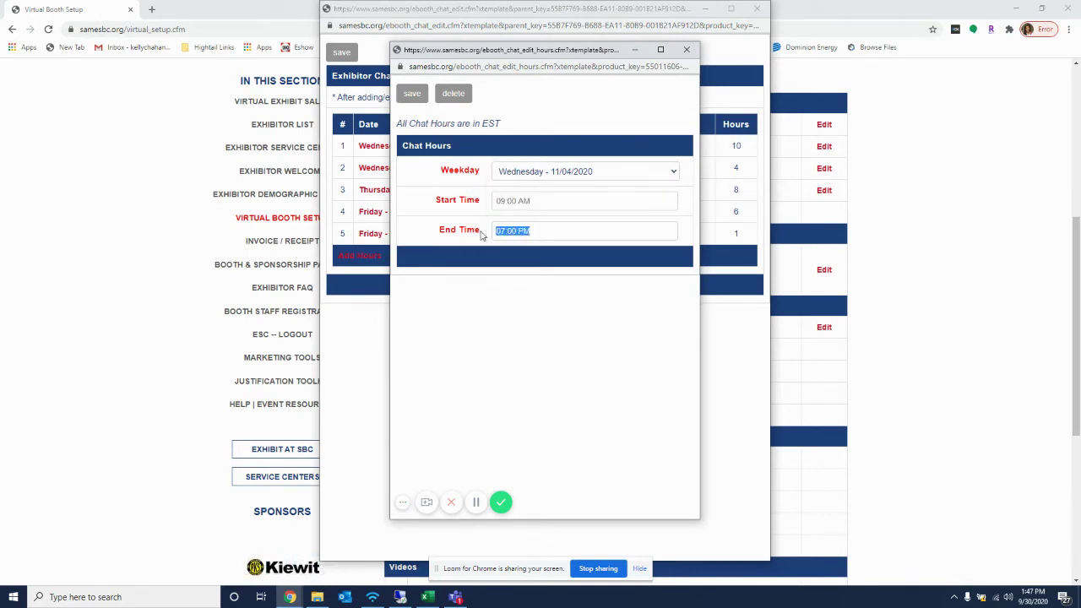
pyautogui.write('12:00 PM')
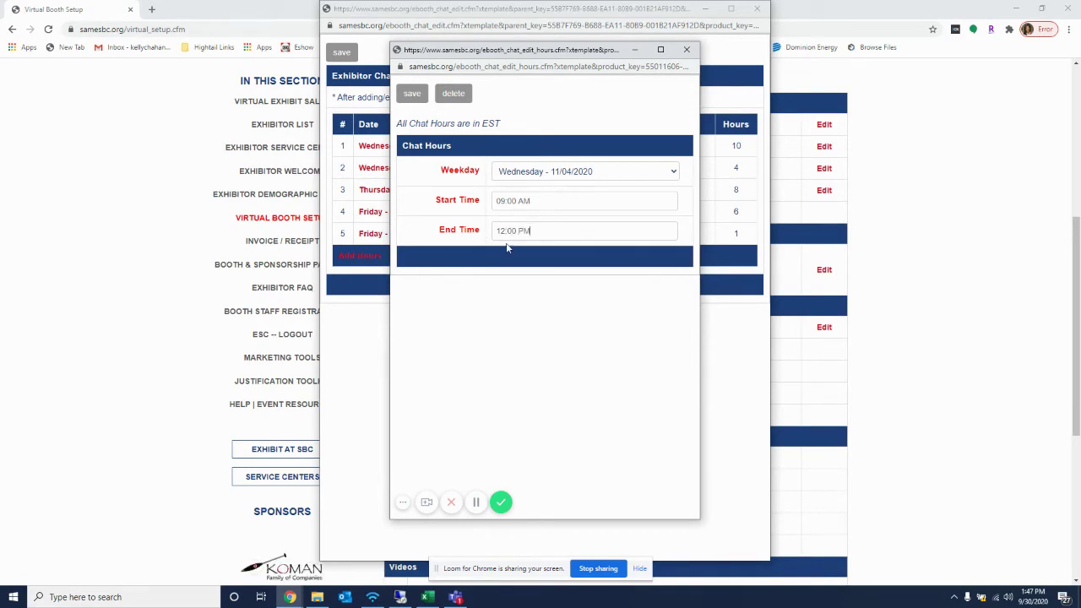
pyautogui.click(412, 93)
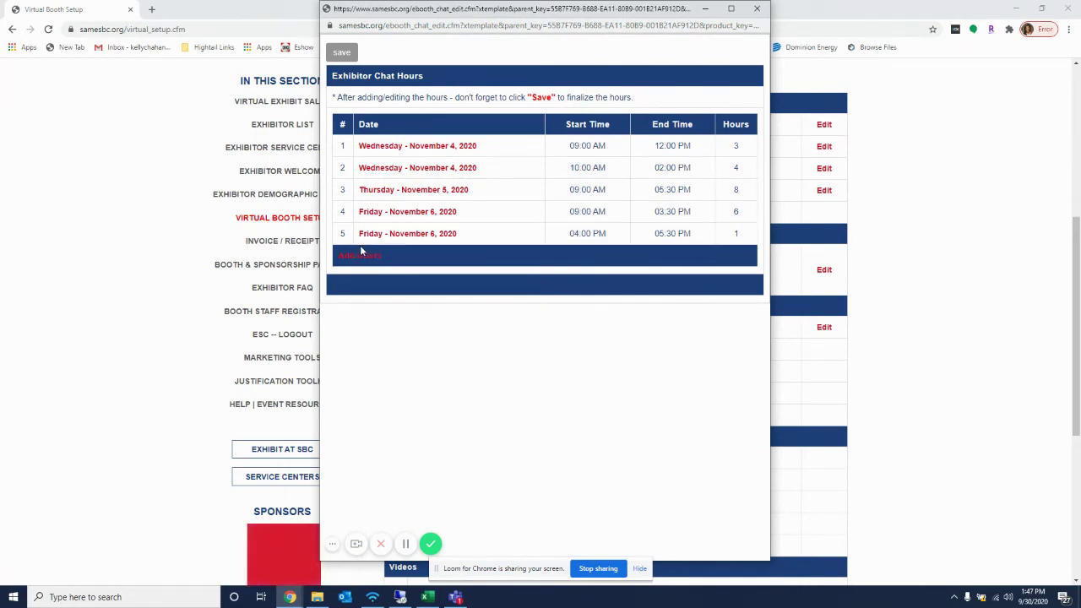
# Add chat hours for Tuesday 11/03/2020 from 8:00 AM to 12:00 PM, and save the full chat schedule
pyautogui.click(391, 251)
pyautogui.click(558, 173)
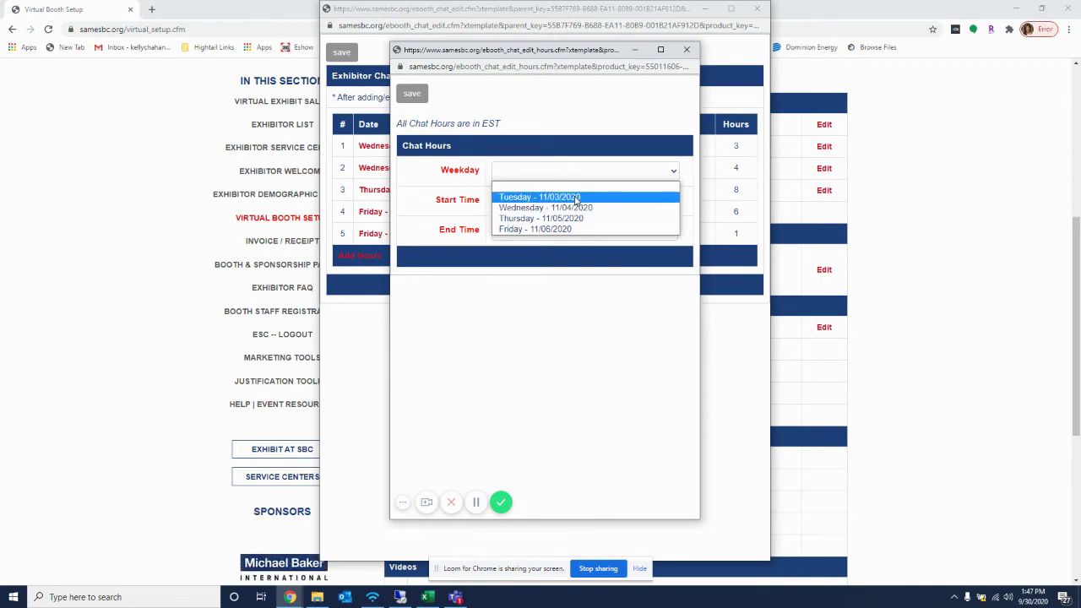
pyautogui.click(564, 198)
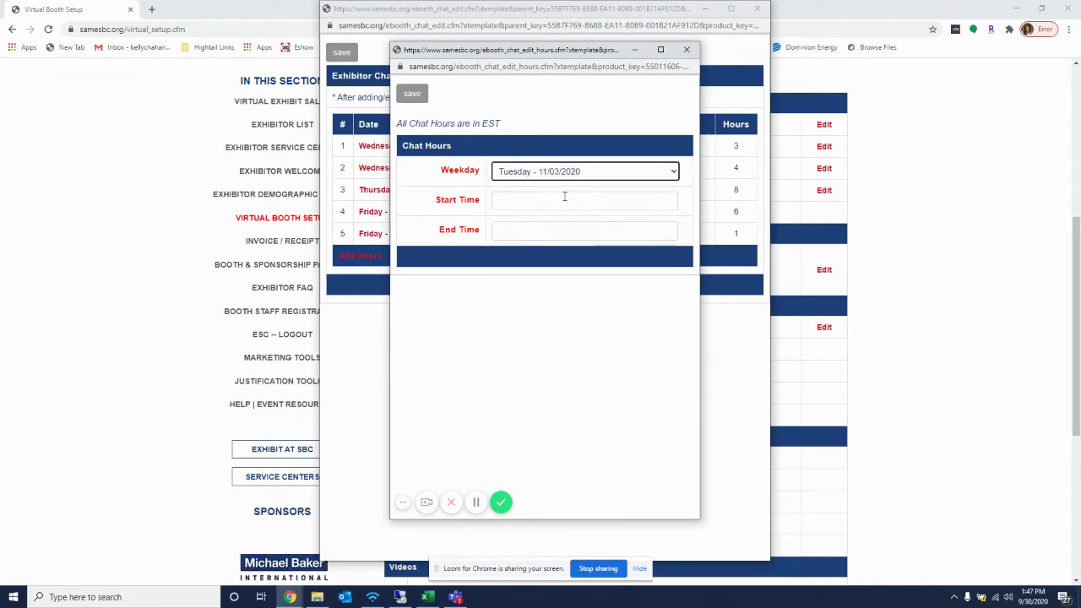
pyautogui.click(563, 200)
pyautogui.click(551, 225)
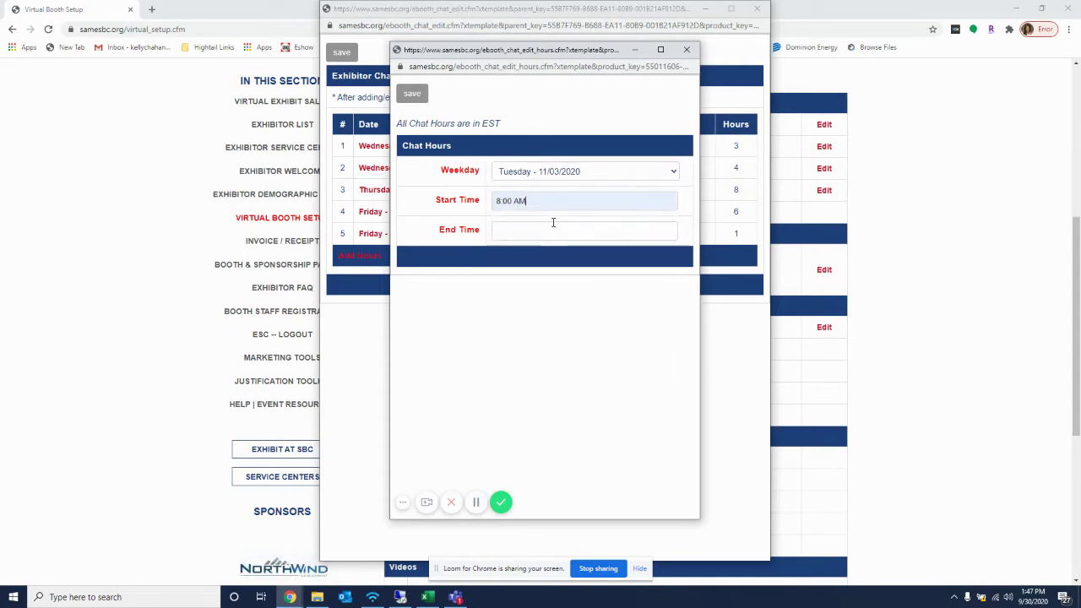
pyautogui.click(523, 233)
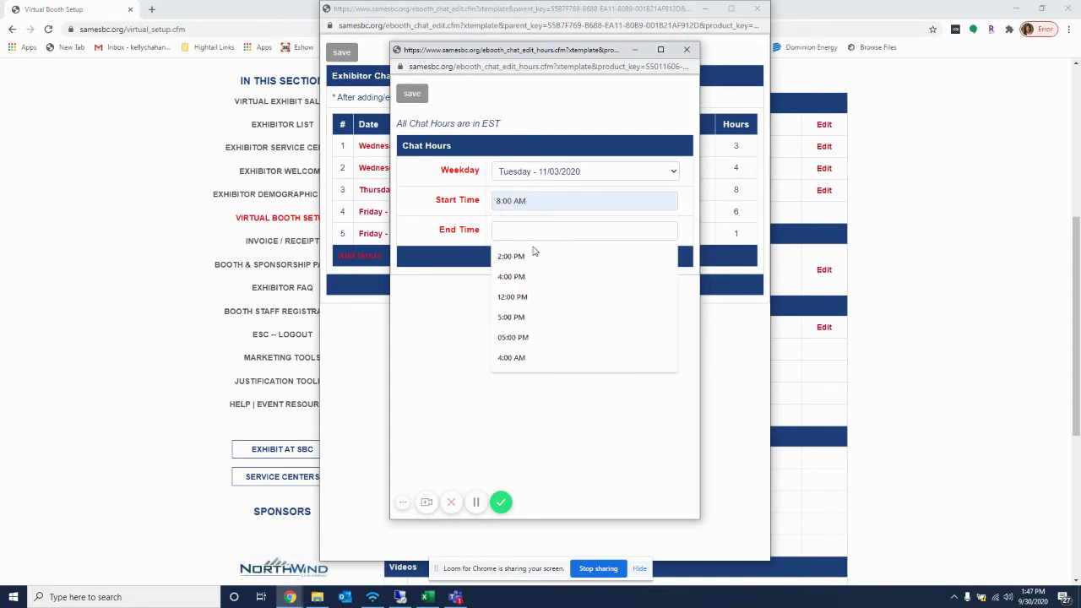
pyautogui.click(540, 297)
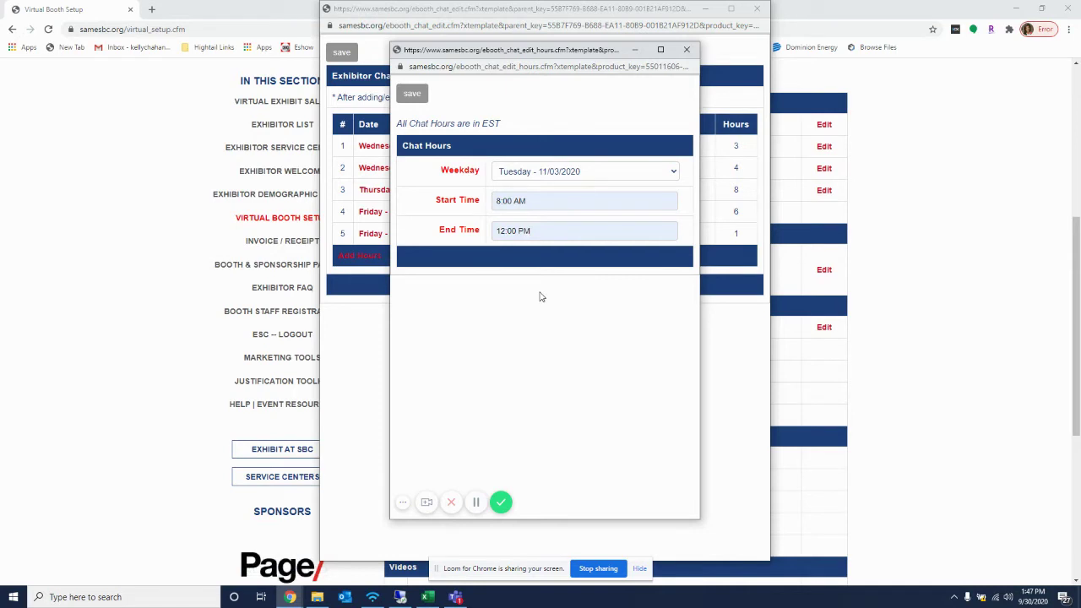
pyautogui.click(412, 93)
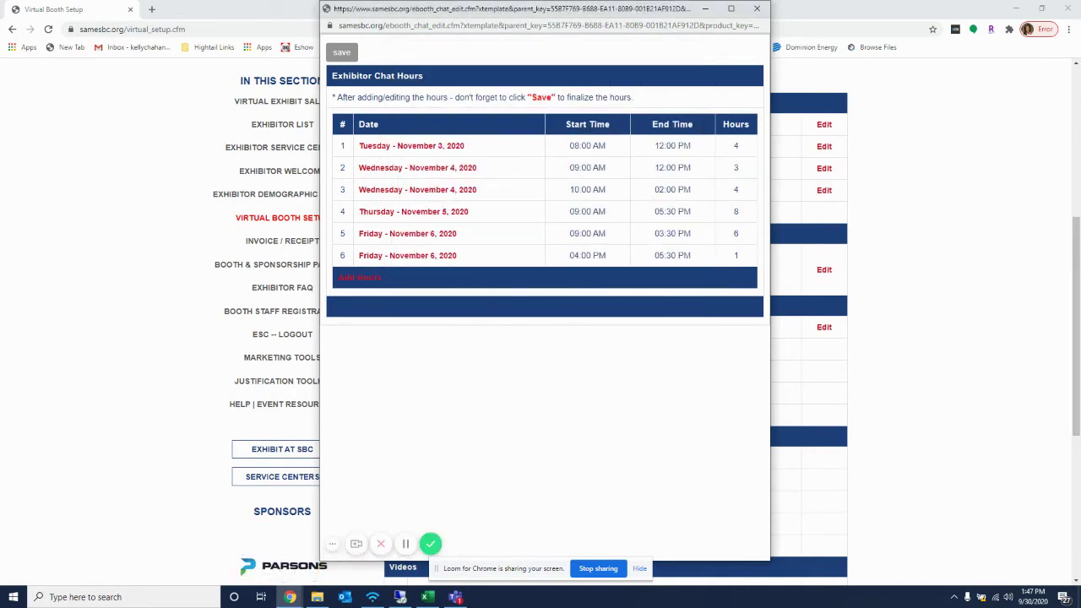
pyautogui.click(333, 54)
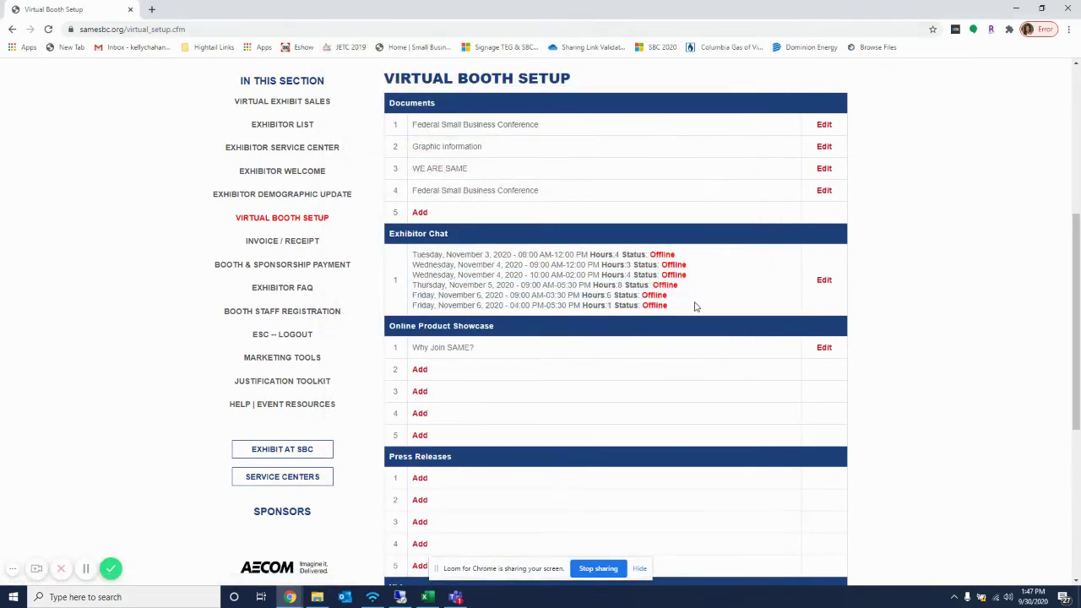
# Check the saved sessions in the Exhibitor Chat section and highlight the status of one Wednesday session
pyautogui.moveTo(676, 306); pyautogui.dragTo(409, 255)
pyautogui.click(746, 303)
pyautogui.moveTo(677, 255); pyautogui.dragTo(662, 276)
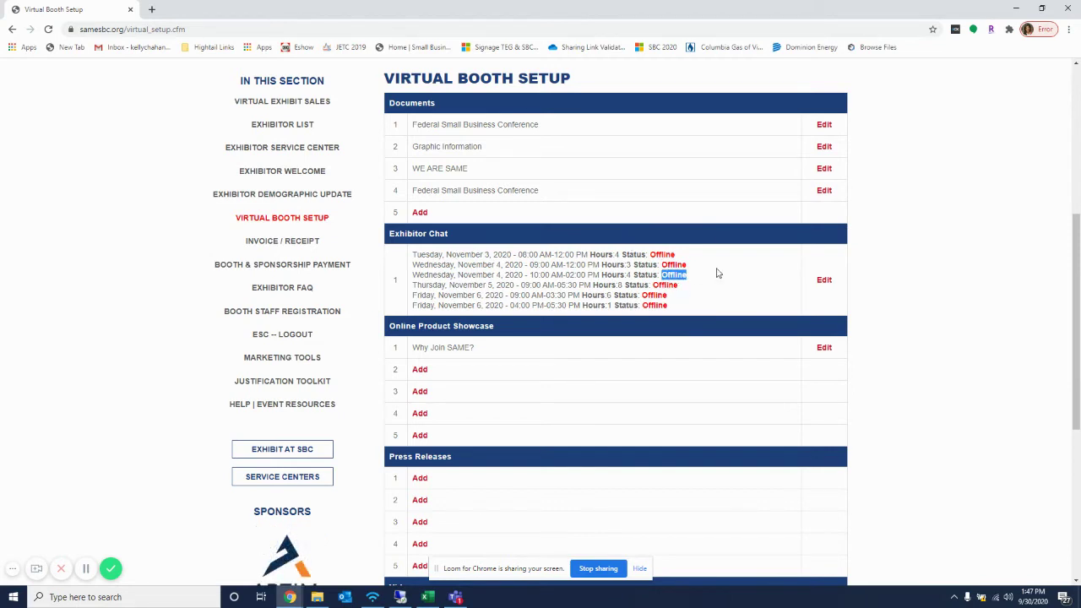
# Open the Virtual Tier 1 Booth layout for editing in a maximized window and review its graphic and video slots
pyautogui.moveTo(413, 254); pyautogui.dragTo(541, 255)
pyautogui.scroll(-3, 741, 292)
pyautogui.scroll(-2, 741, 294)
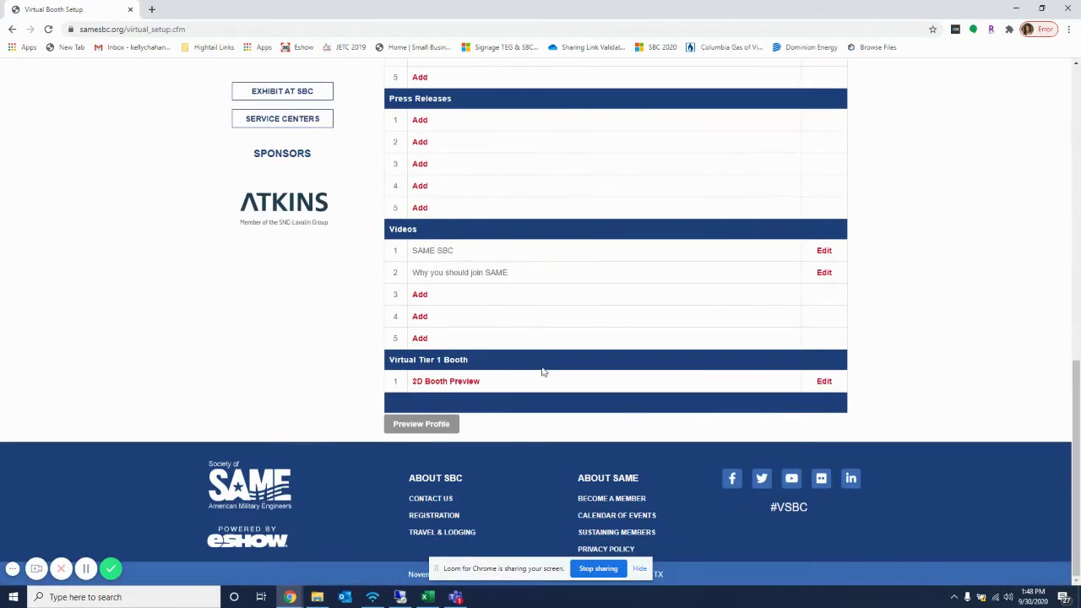
pyautogui.click(825, 384)
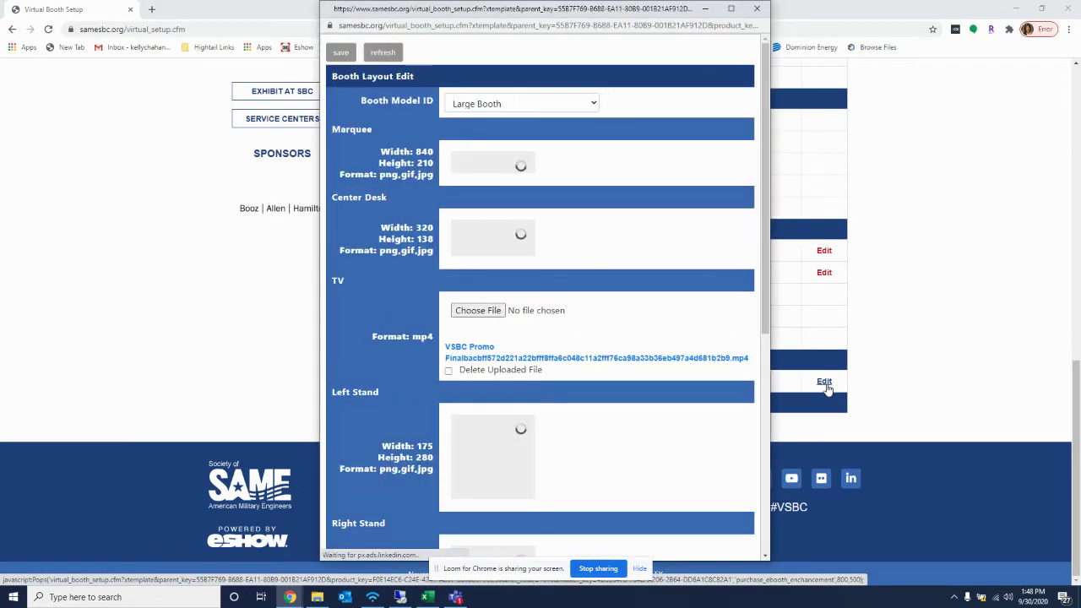
pyautogui.click(729, 10)
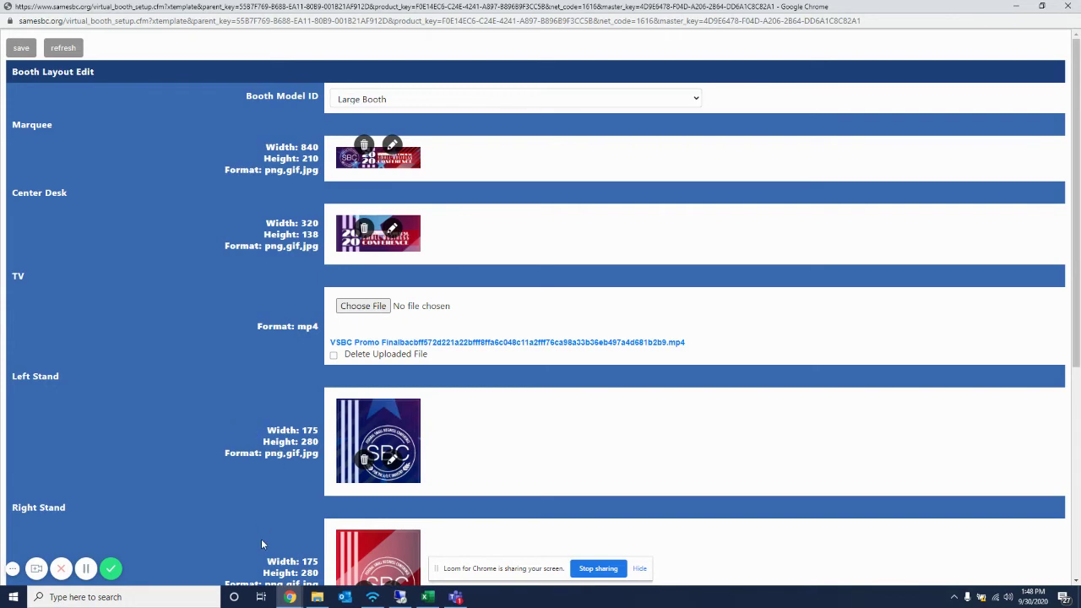
pyautogui.scroll(-2, 292, 541)
pyautogui.scroll(2, 293, 542)
# Crop the Marquee image slightly inside its outer edges and confirm the new framing
pyautogui.click(384, 159)
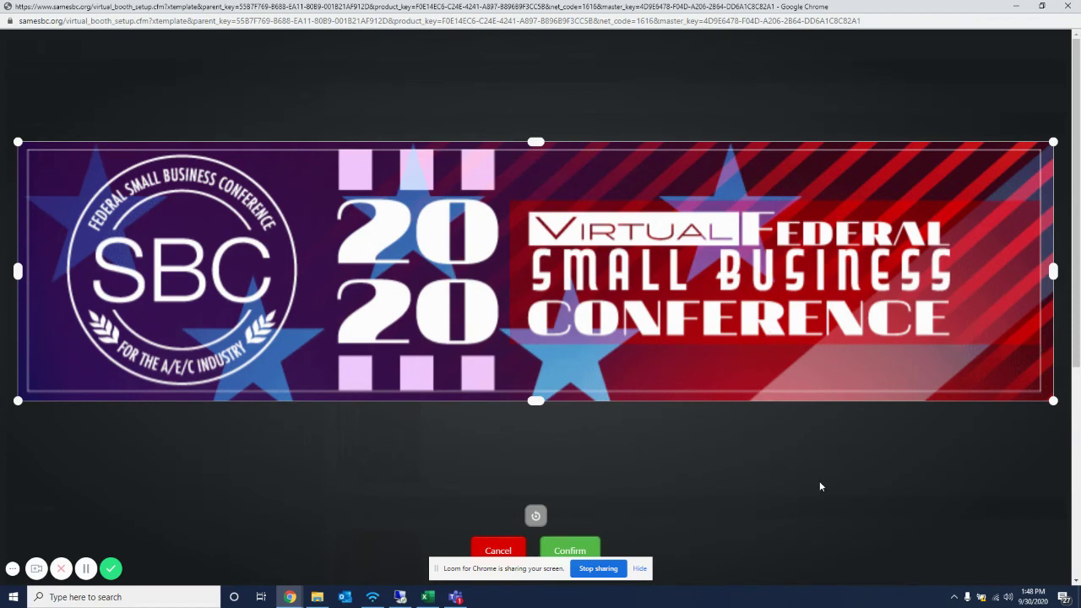
pyautogui.moveTo(1054, 142); pyautogui.dragTo(954, 193)
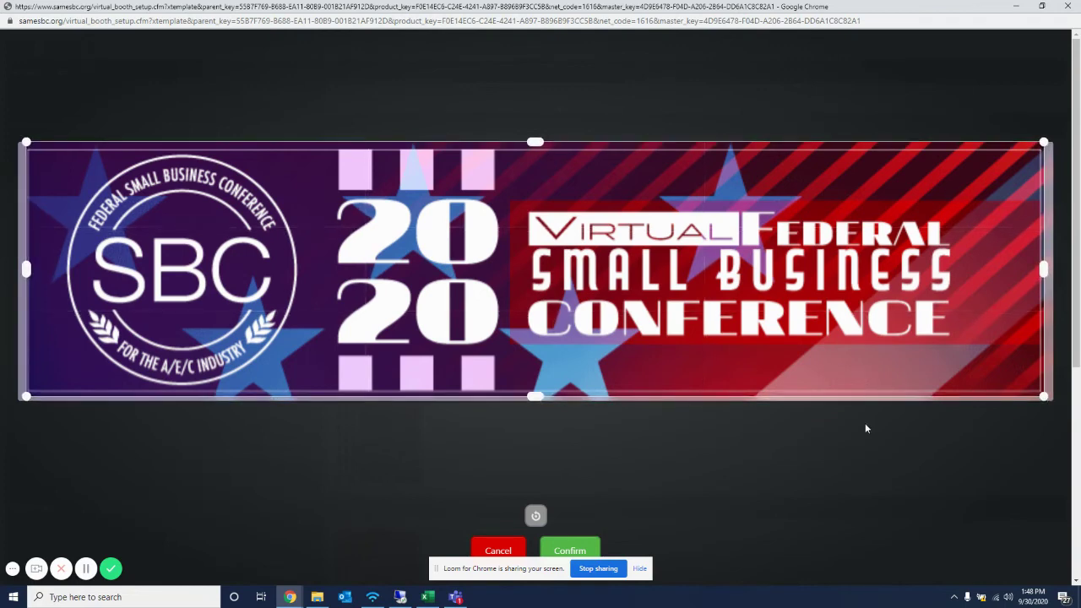
pyautogui.moveTo(25, 145); pyautogui.dragTo(15, 149)
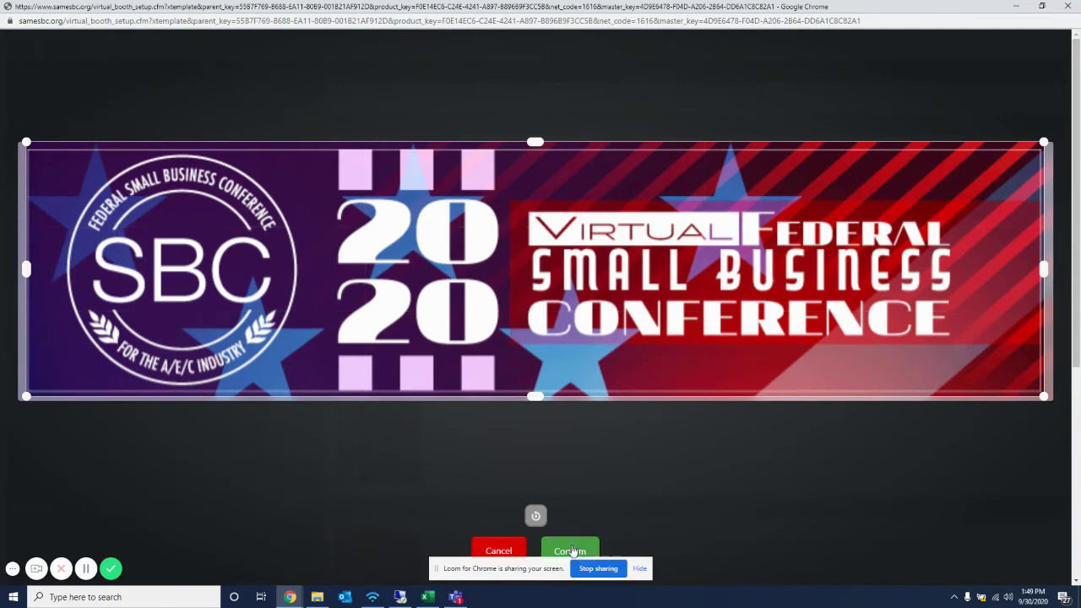
pyautogui.click(571, 551)
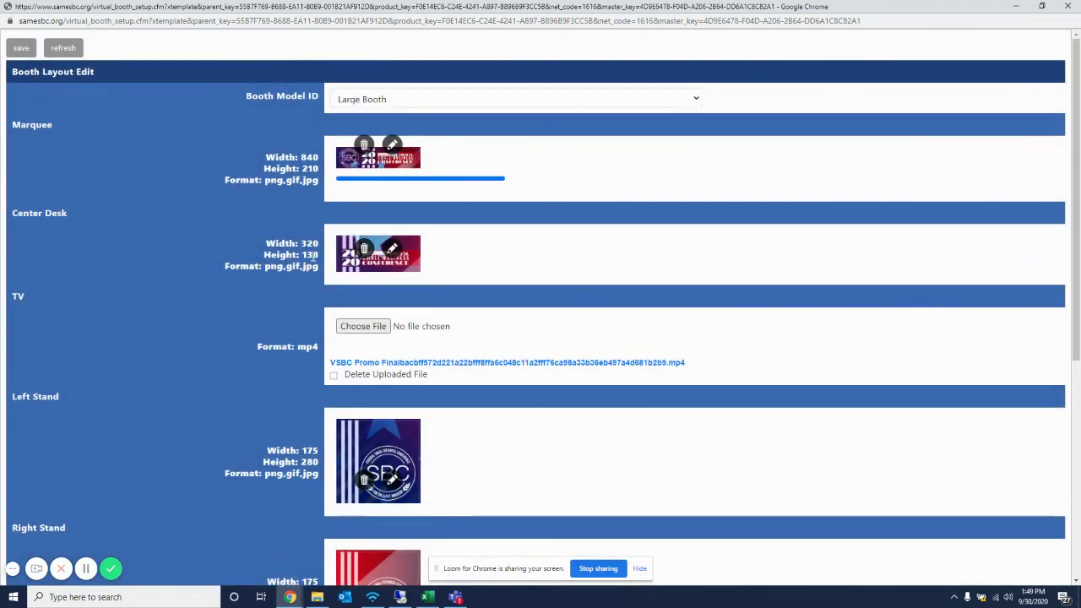
# Open the Left Stand image in the image editor and confirm its full-frame crop
pyautogui.scroll(-2, 279, 351)
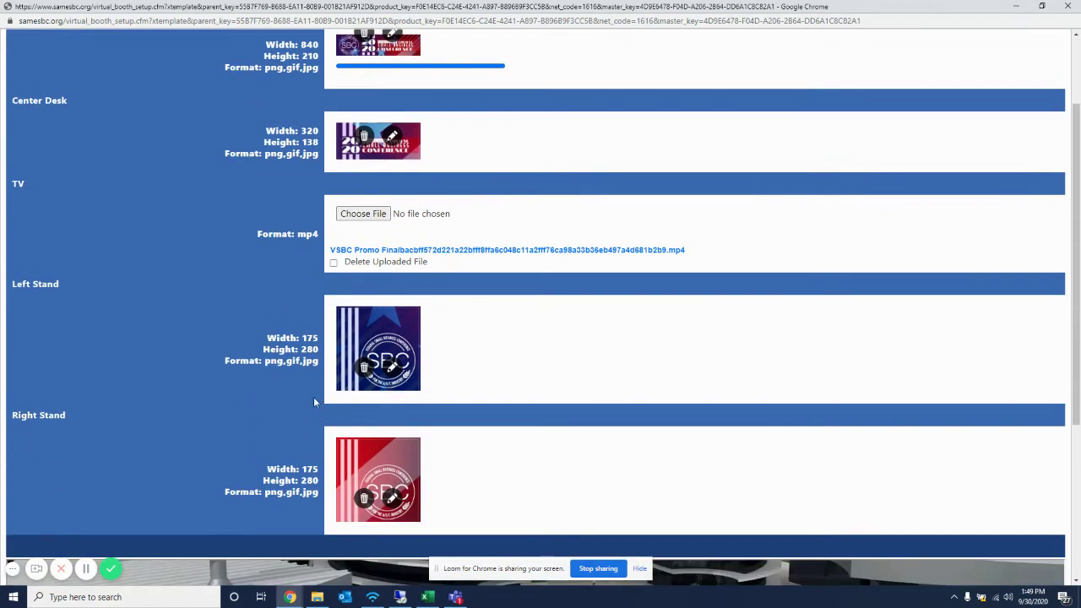
pyautogui.click(388, 371)
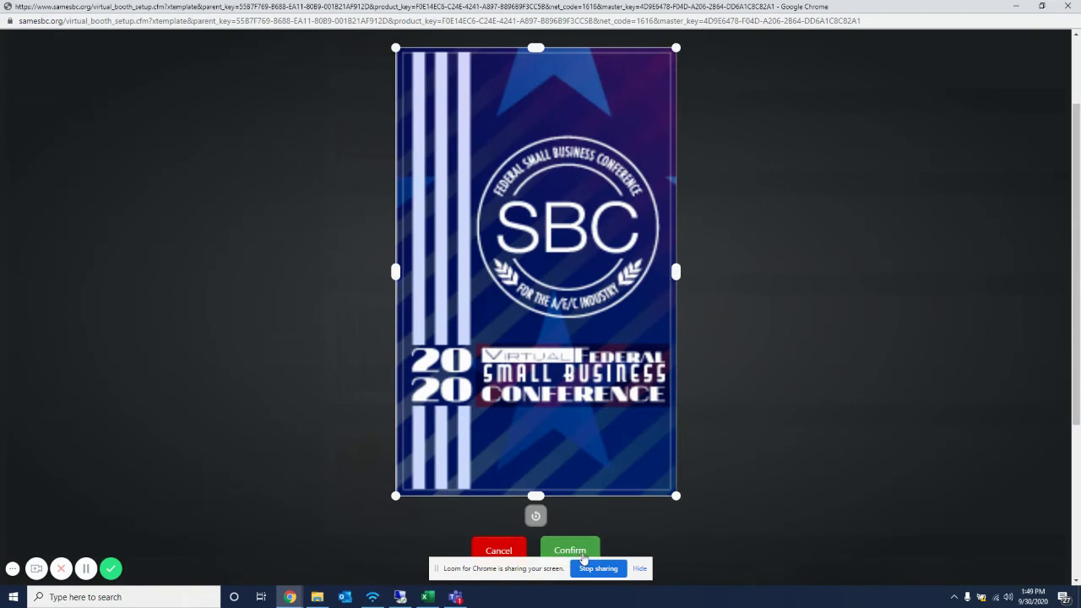
pyautogui.click(581, 550)
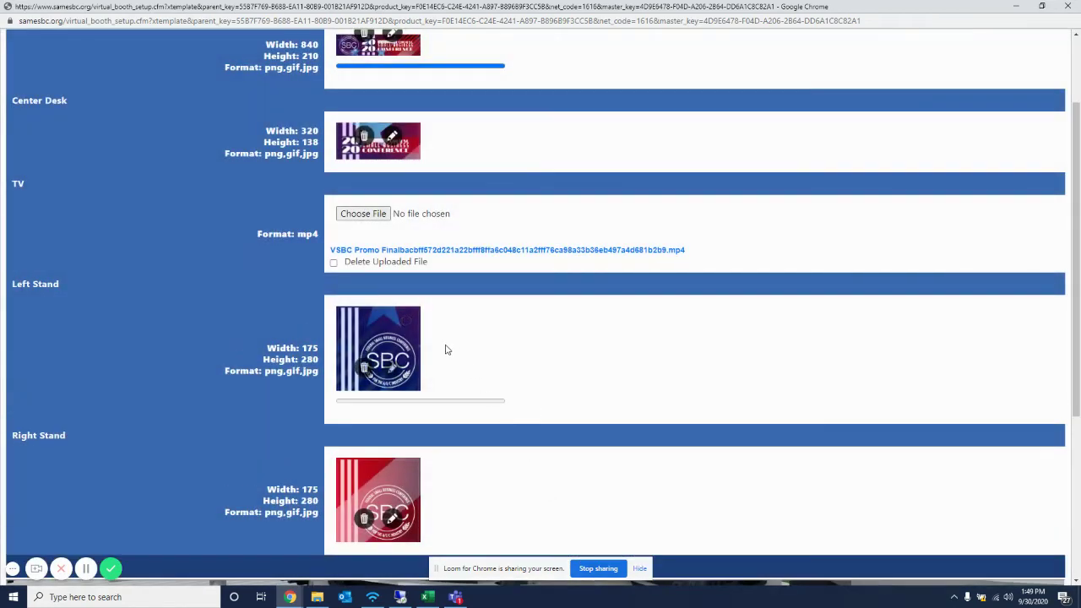
pyautogui.scroll(2, 501, 417)
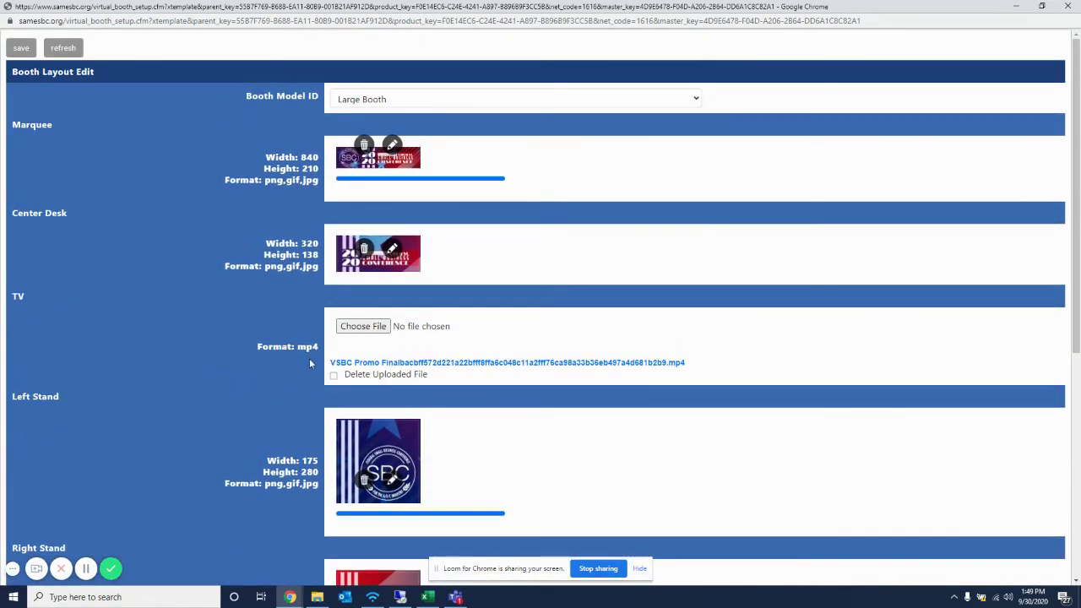
pyautogui.click(363, 328)
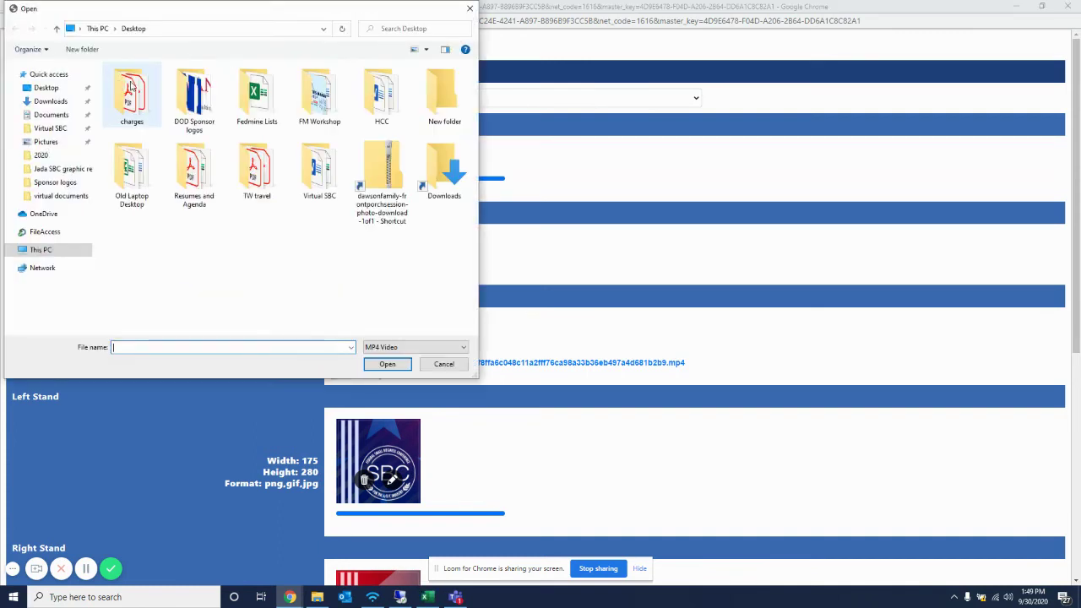
pyautogui.click(443, 365)
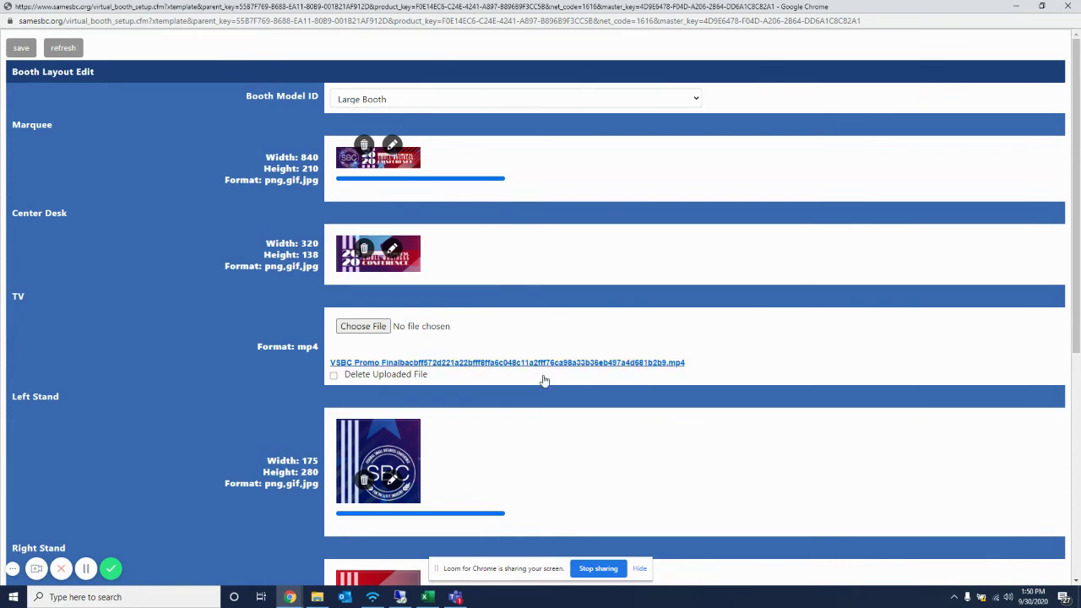
# Look over the remaining booth layout slots and save the booth layout
pyautogui.scroll(-1, 521, 406)
pyautogui.scroll(1, 214, 298)
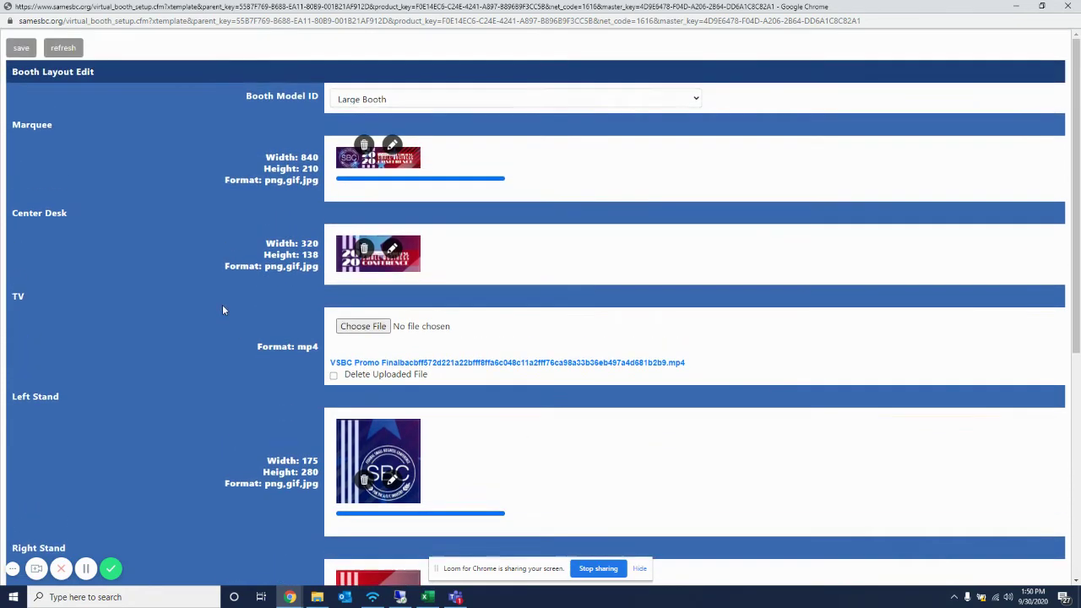
pyautogui.scroll(-5, 410, 388)
pyautogui.scroll(5, 390, 400)
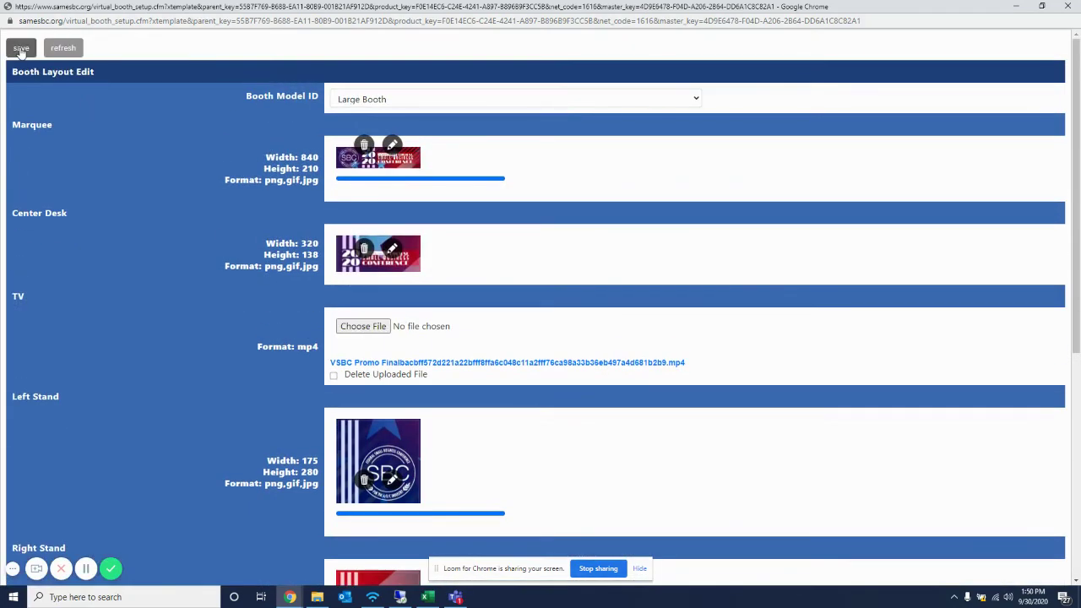
pyautogui.click(21, 49)
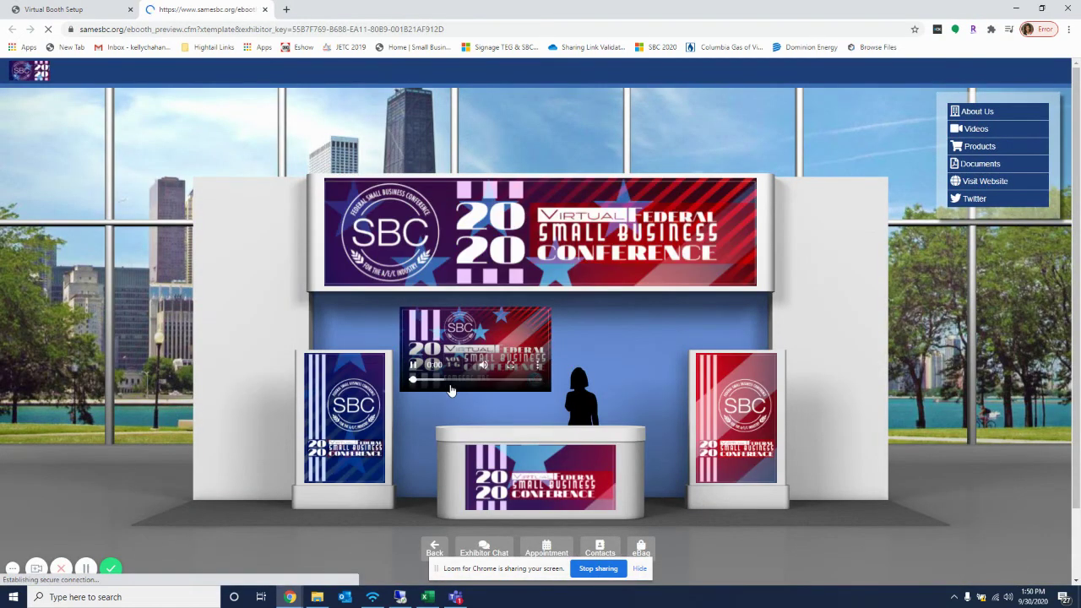
# Pause the TV video in the 2D booth preview and view the booth's About Us information
pyautogui.moveTo(486, 365)
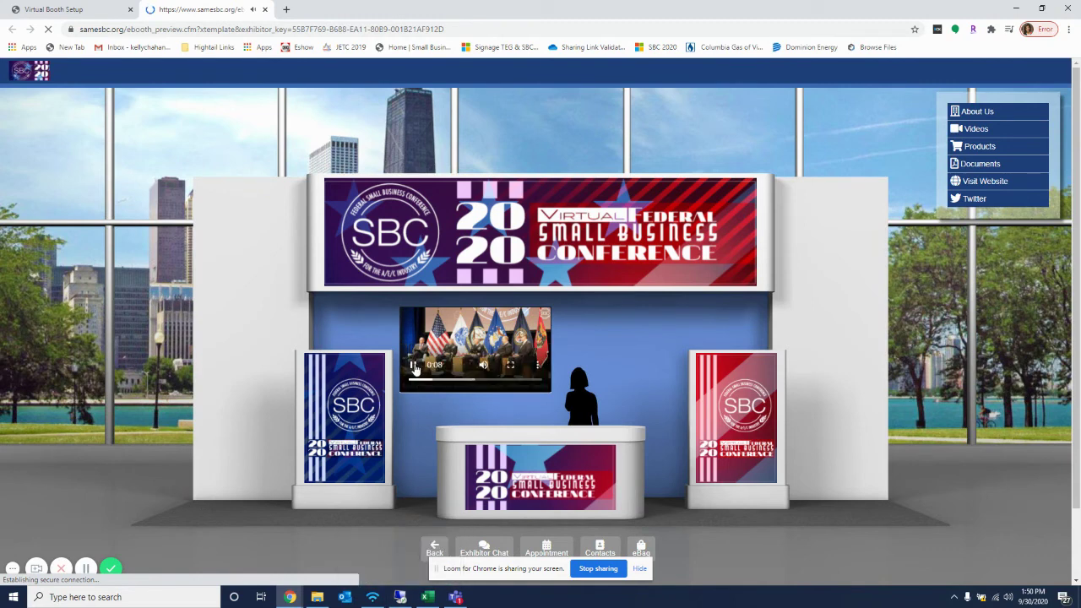
pyautogui.click(414, 366)
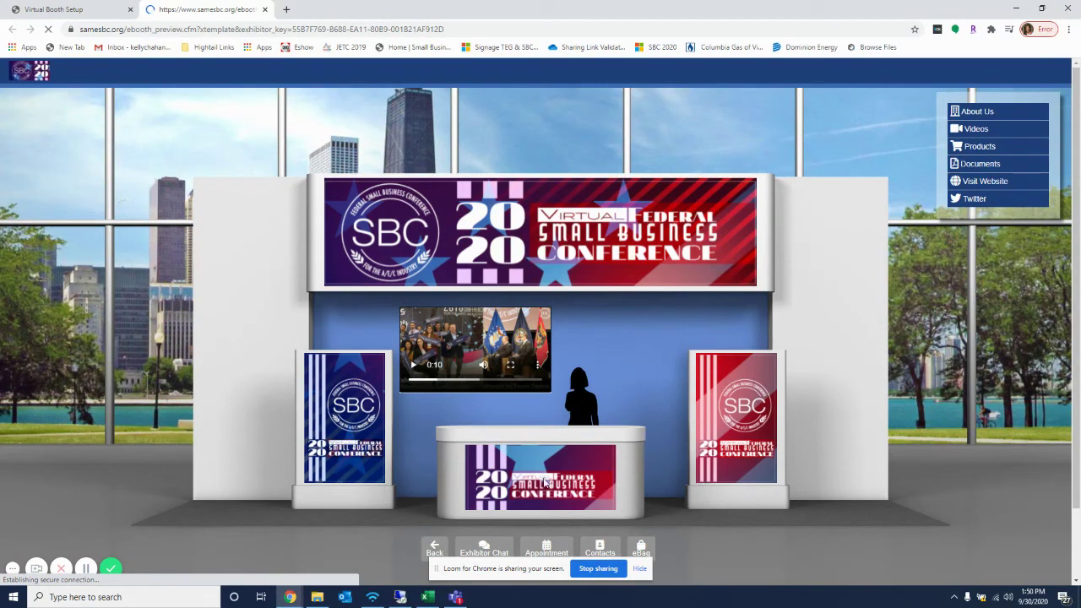
pyautogui.click(976, 112)
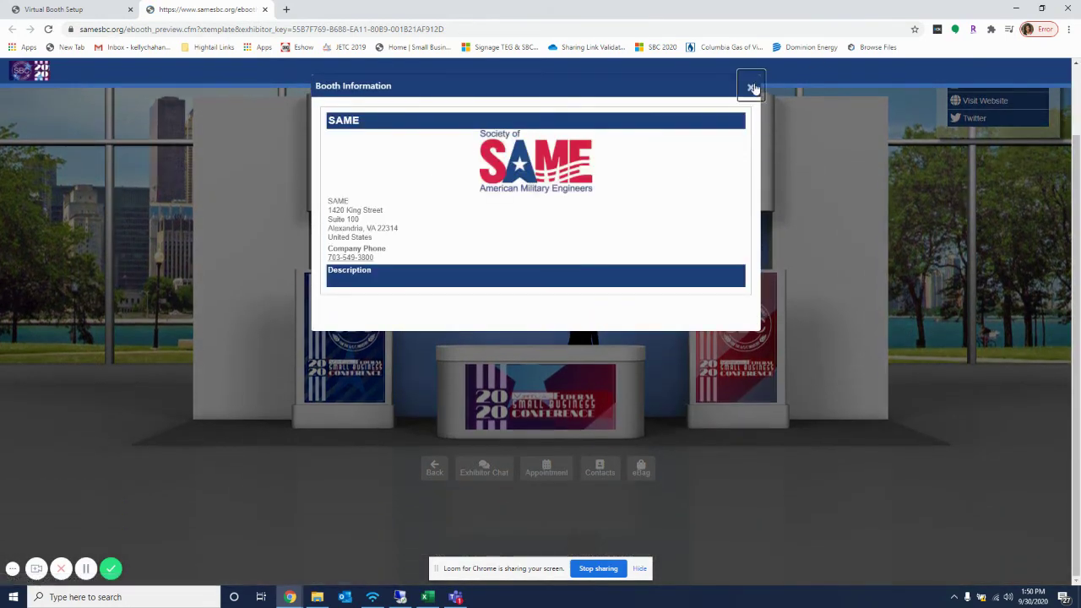
pyautogui.click(750, 88)
# View the Products and Documents lists in the booth preview, closing each one after review
pyautogui.click(978, 146)
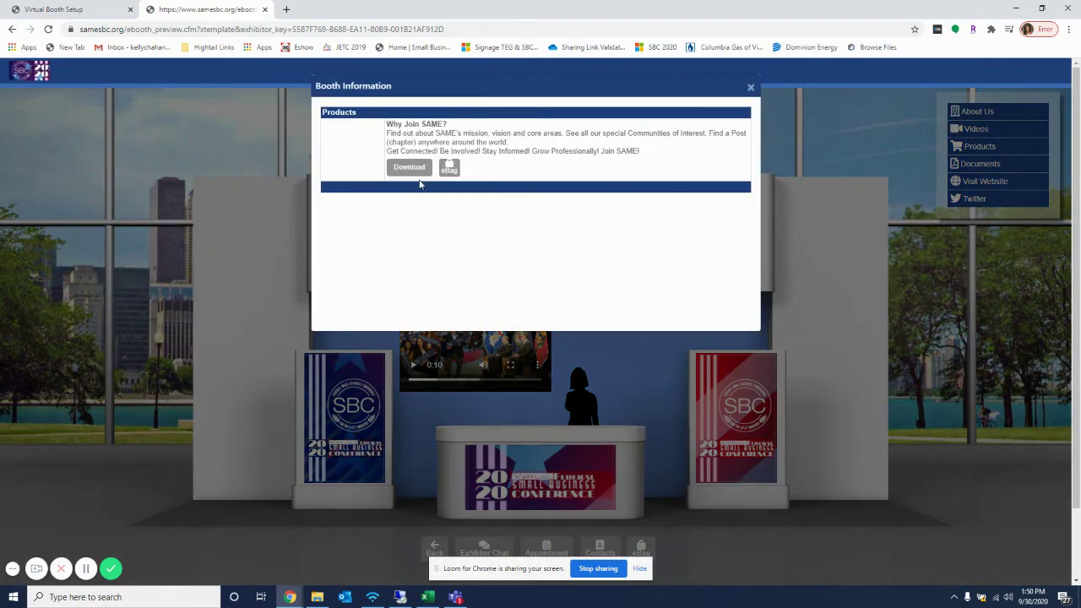
pyautogui.click(750, 88)
pyautogui.click(980, 163)
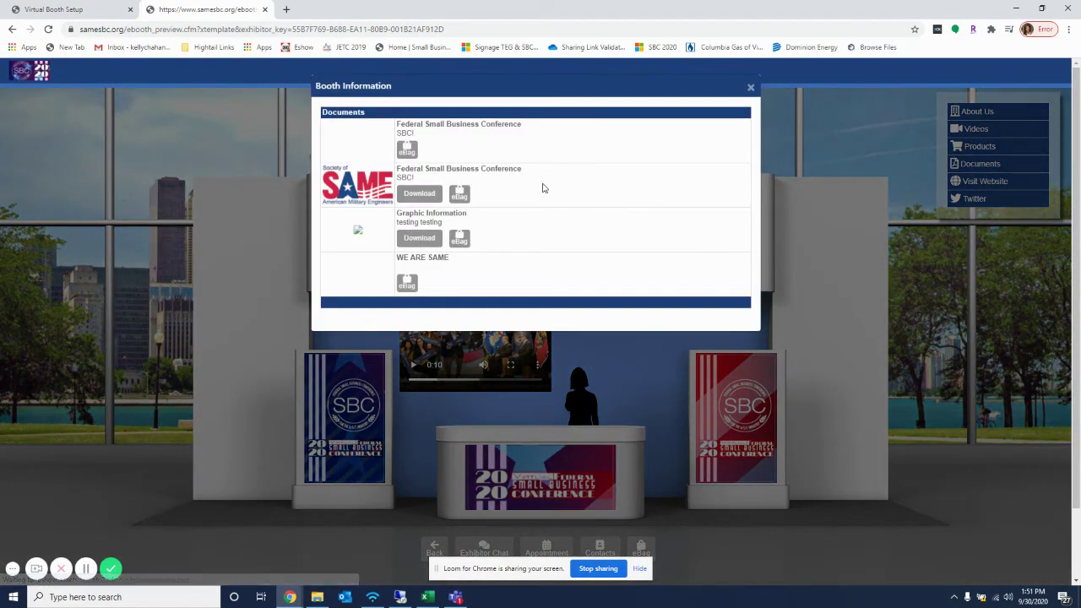
pyautogui.scroll(-1, 540, 187)
pyautogui.click(750, 87)
pyautogui.scroll(1, 924, 286)
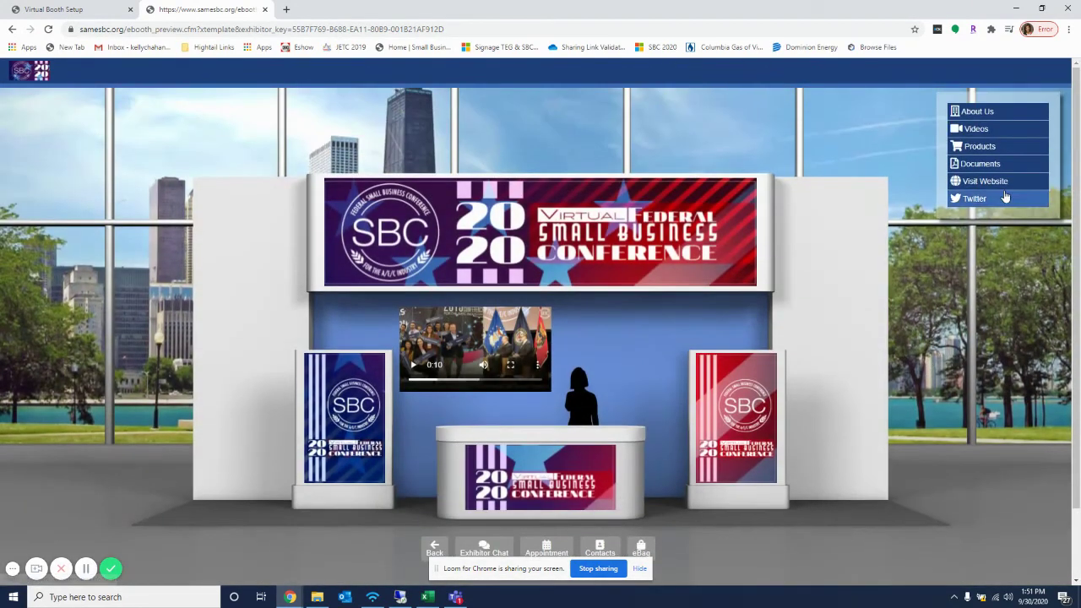
# Review the Videos list in the booth preview and close it
pyautogui.click(976, 131)
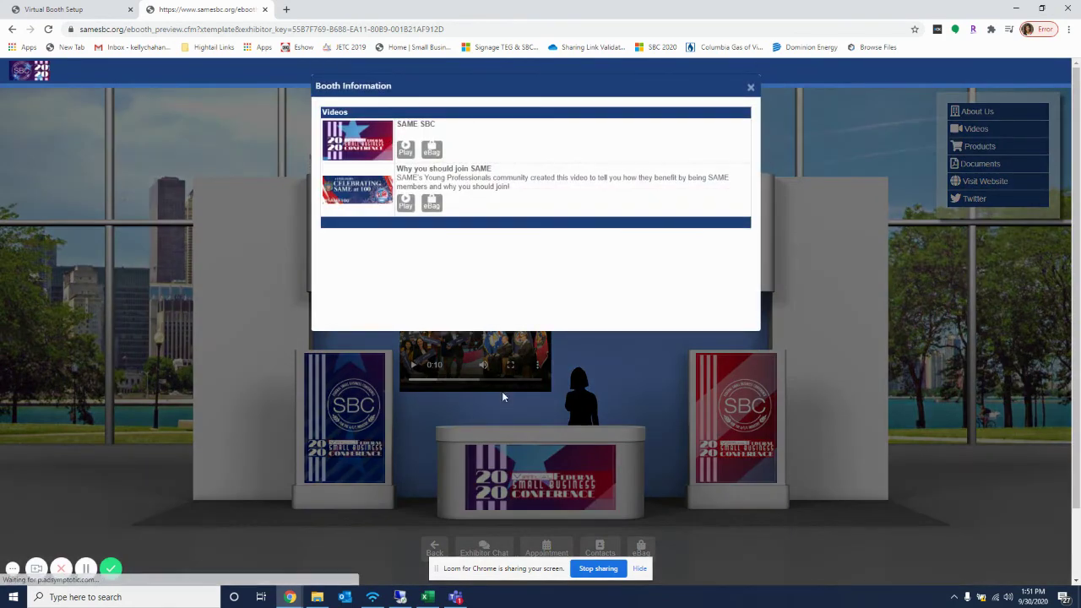
pyautogui.click(750, 87)
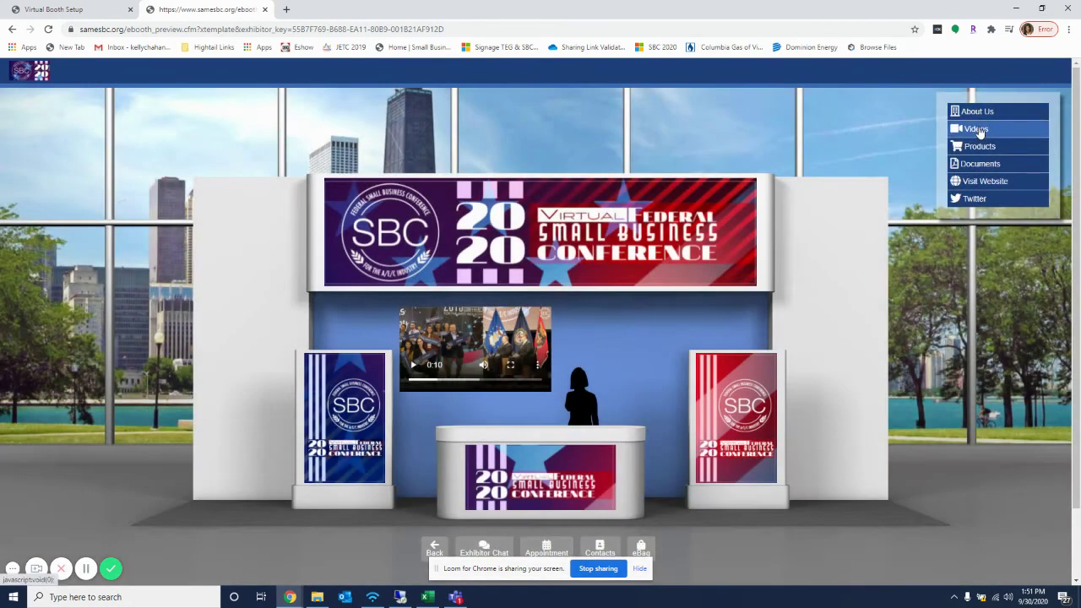
pyautogui.click(971, 129)
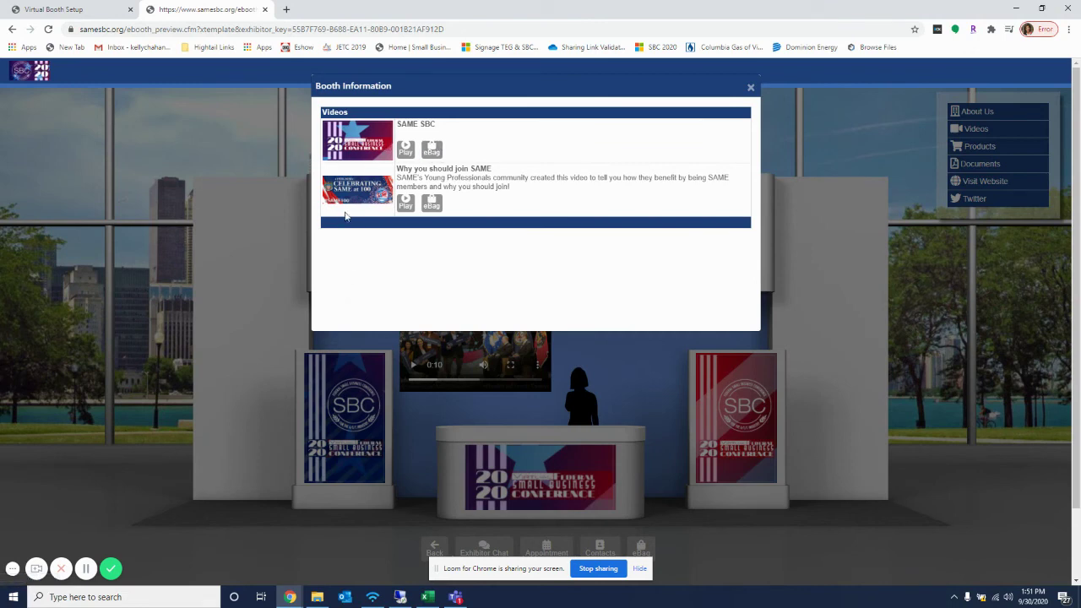
pyautogui.click(751, 91)
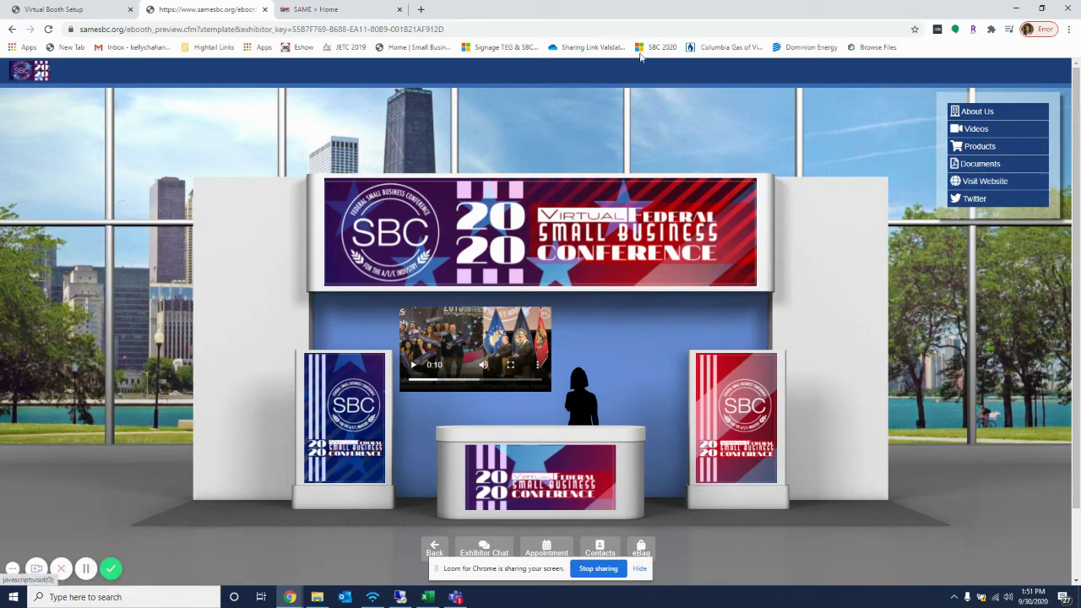
# View the linked SAME website, return to the booth preview, and examine the visitor options below the booth
pyautogui.click(354, 9)
pyautogui.click(228, 9)
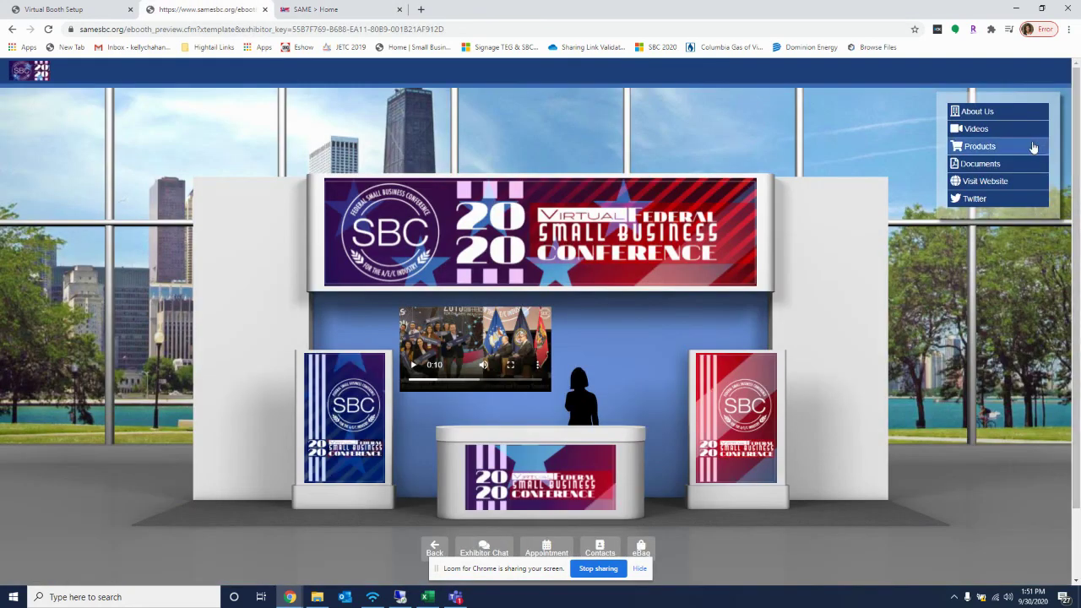
pyautogui.scroll(-1, 912, 430)
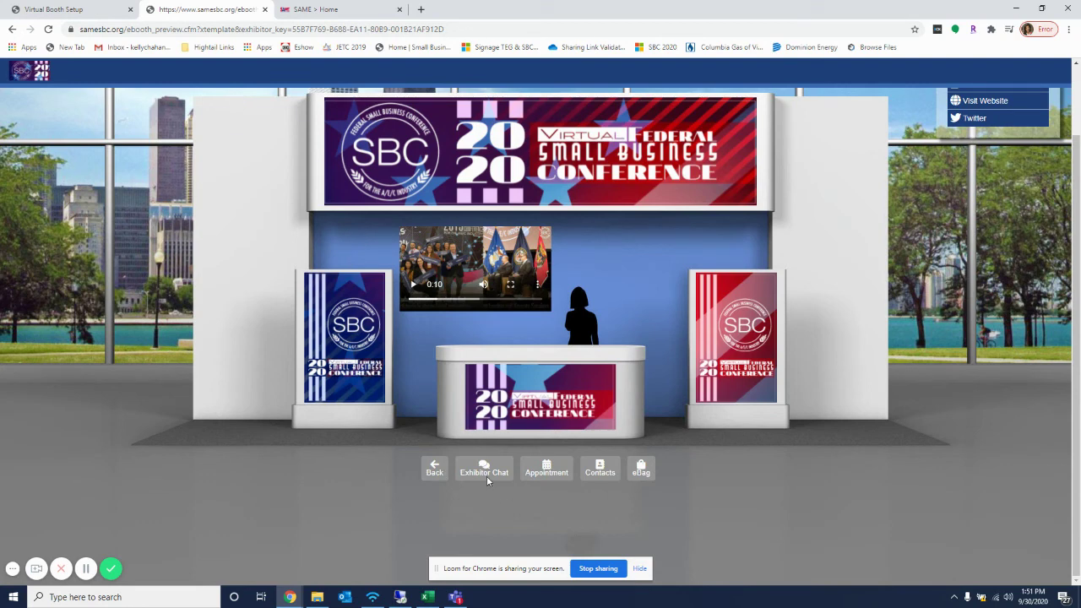
pyautogui.scroll(1, 492, 480)
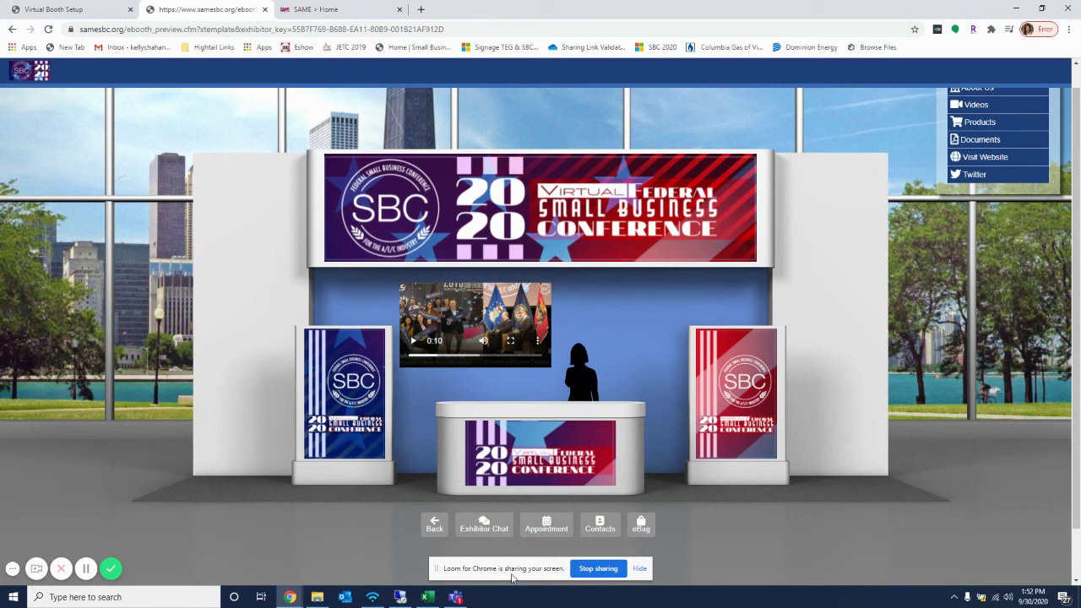
pyautogui.scroll(1, 810, 514)
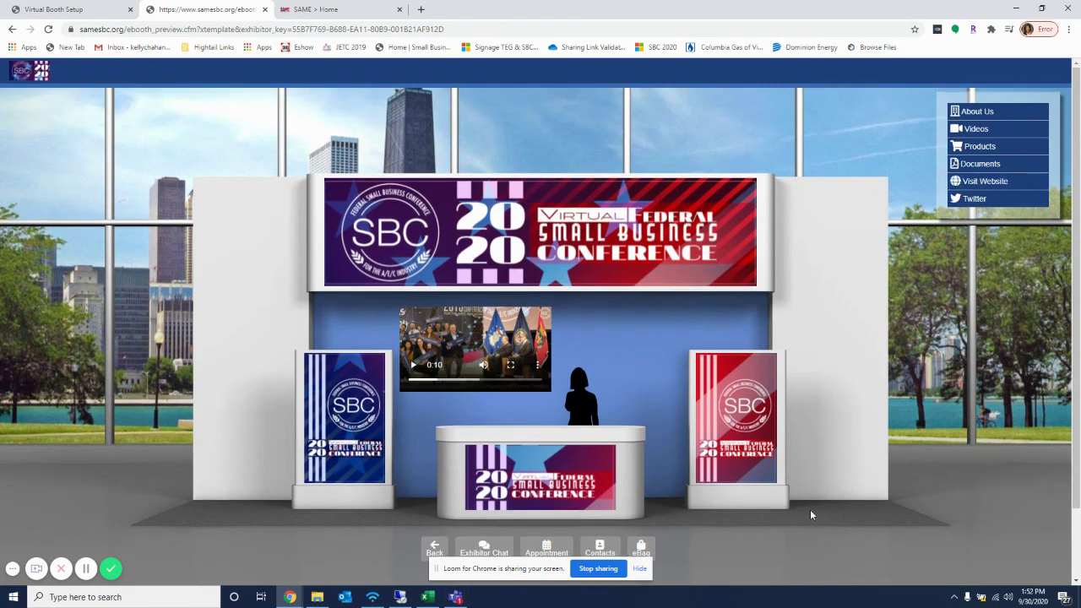
pyautogui.scroll(-1, 810, 512)
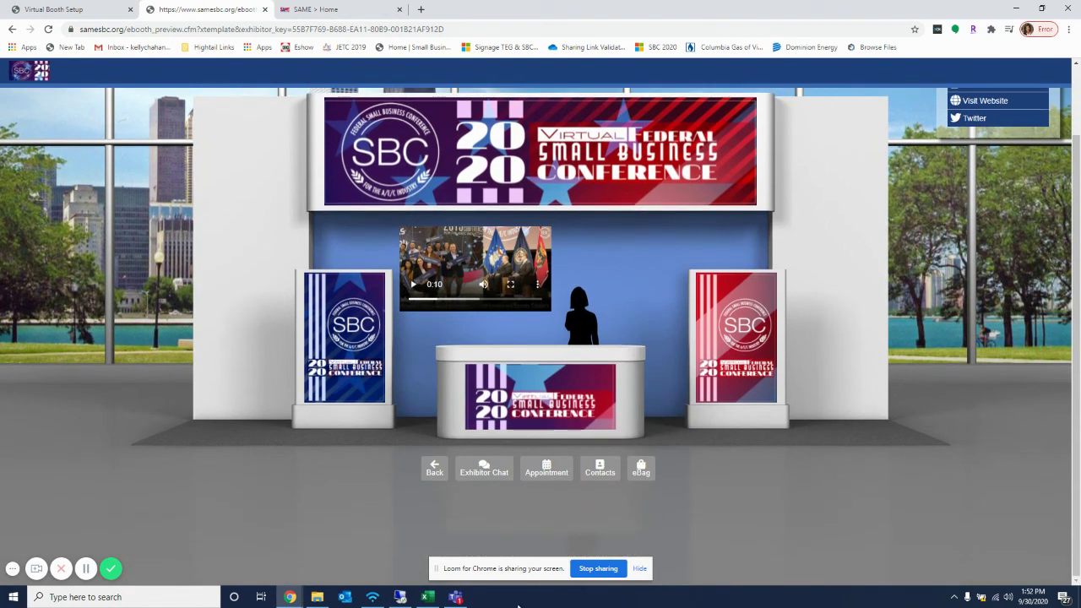
pyautogui.scroll(1, 720, 241)
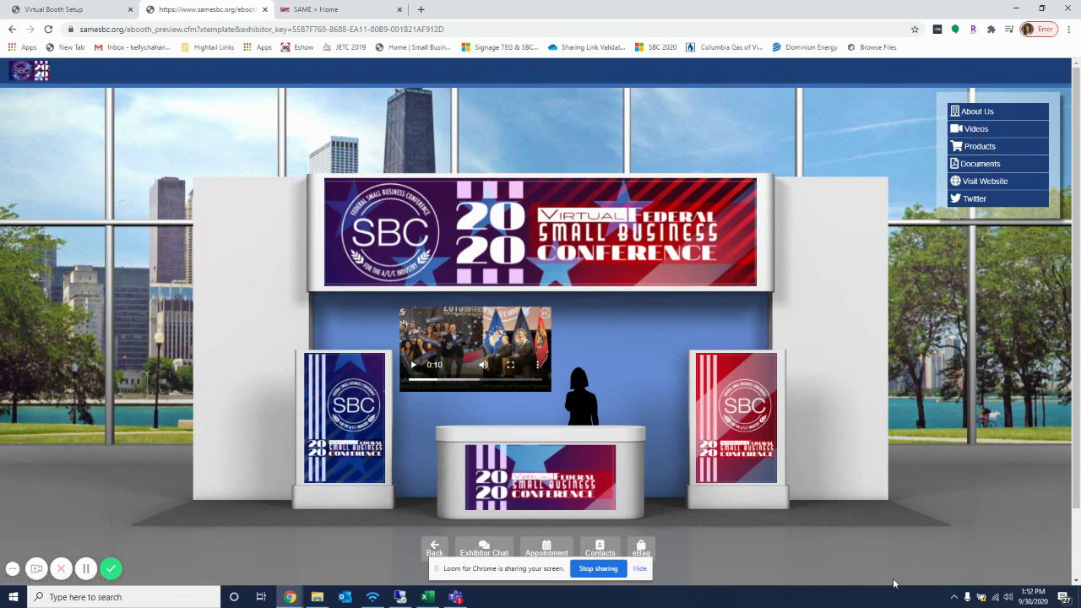
# Close the booth preview, return to the Virtual Booth Setup page, and review its sections from Documents to Virtual Tier 1 Booth
pyautogui.click(266, 9)
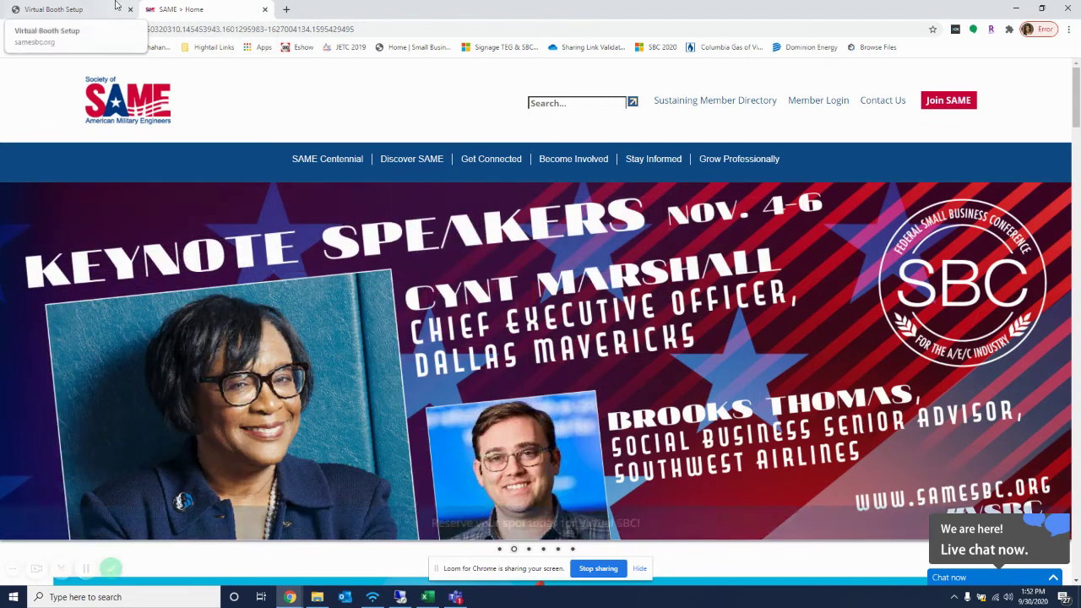
pyautogui.click(102, 5)
pyautogui.scroll(4, 980, 353)
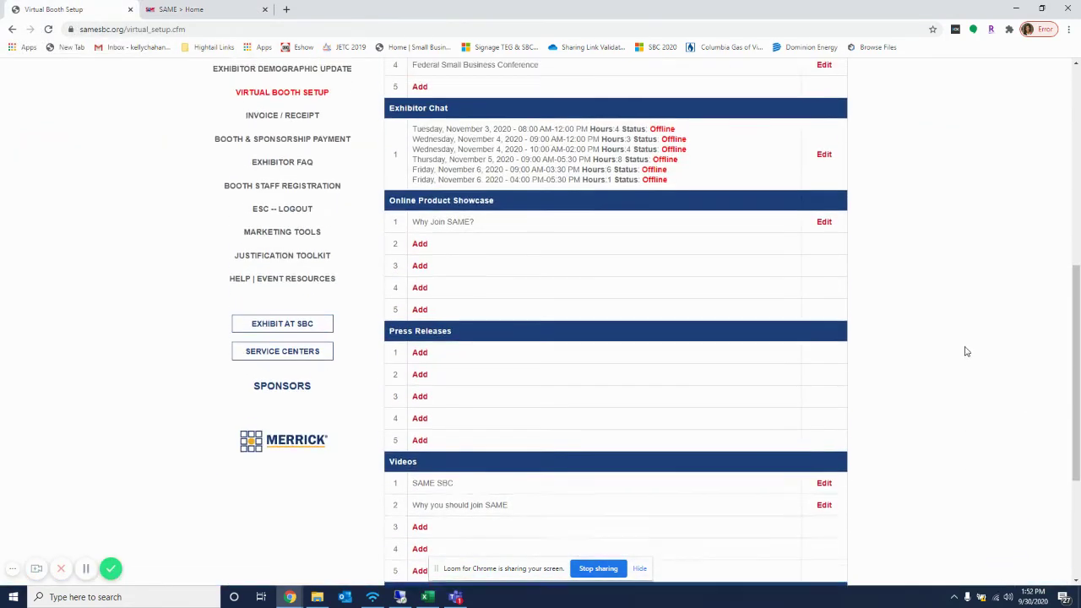
pyautogui.scroll(3, 927, 316)
pyautogui.scroll(-5, 927, 316)
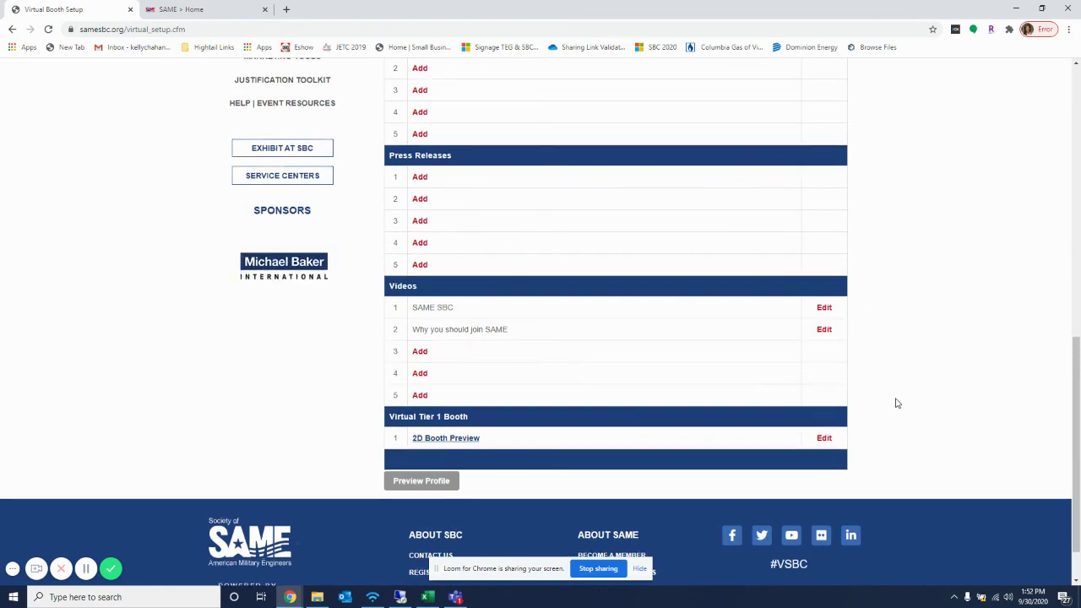
pyautogui.scroll(4, 897, 403)
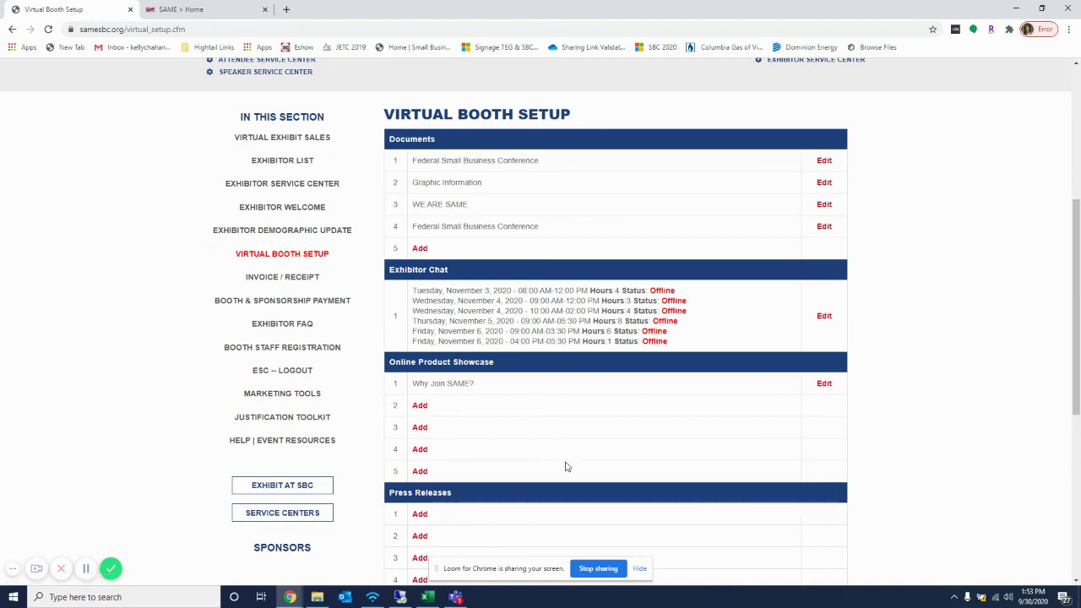
pyautogui.scroll(-5, 566, 466)
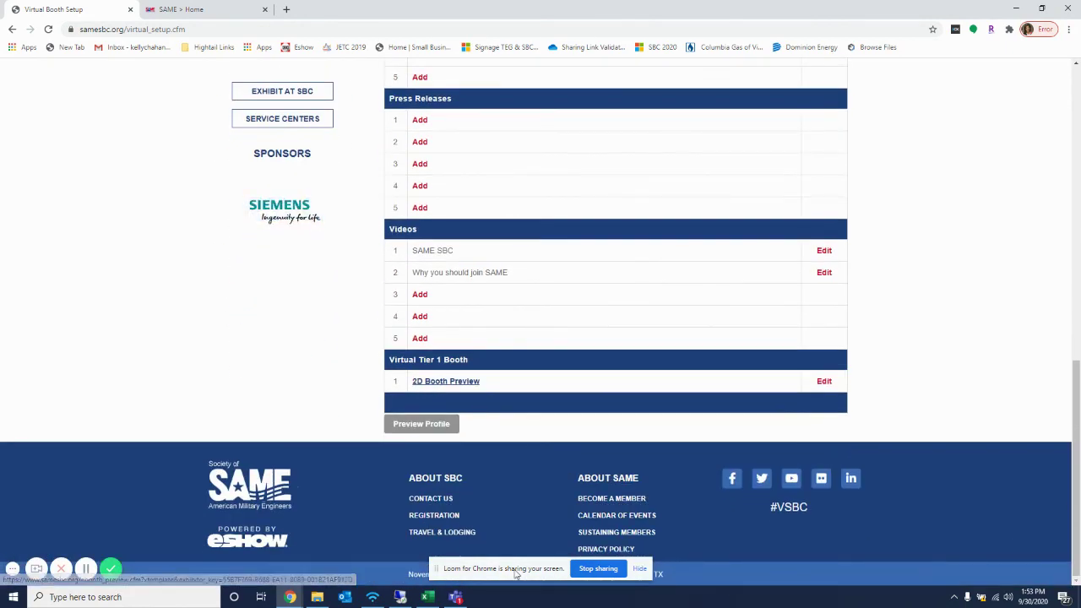
pyautogui.scroll(3, 566, 467)
pyautogui.scroll(2, 671, 301)
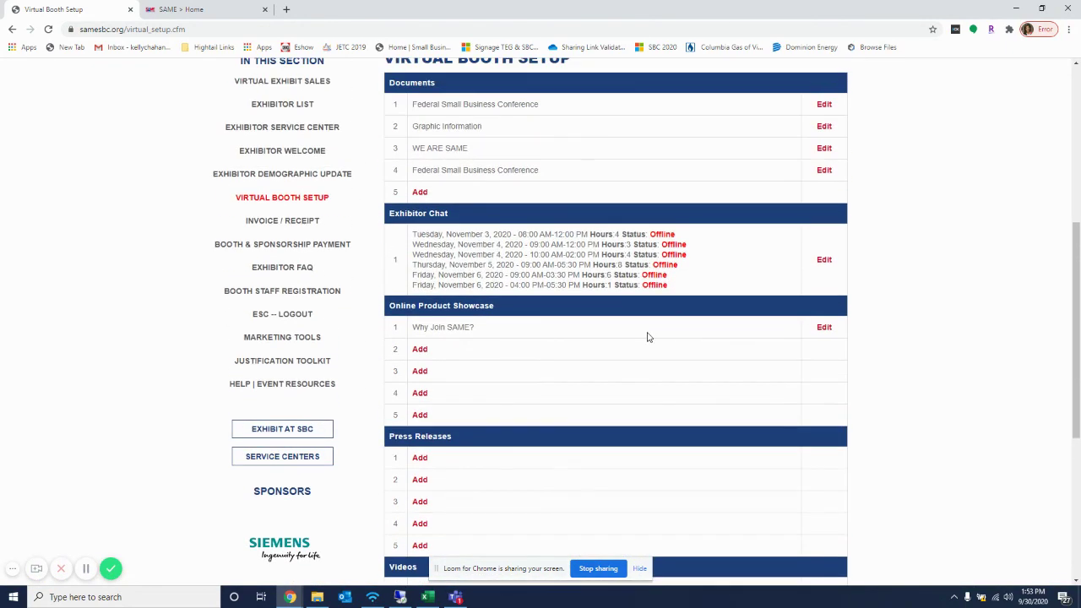
pyautogui.scroll(5, 786, 363)
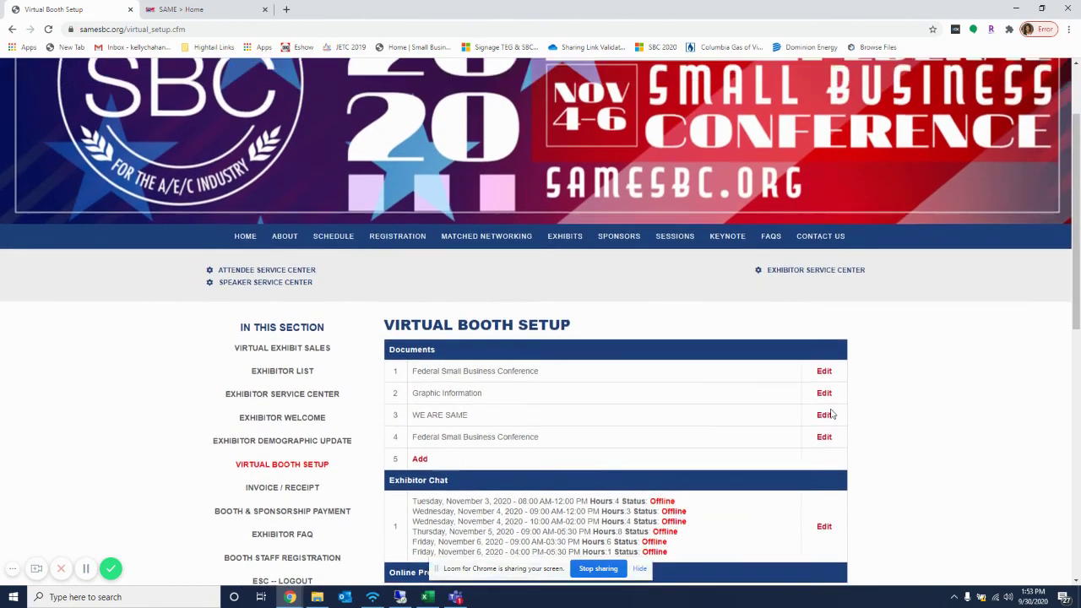